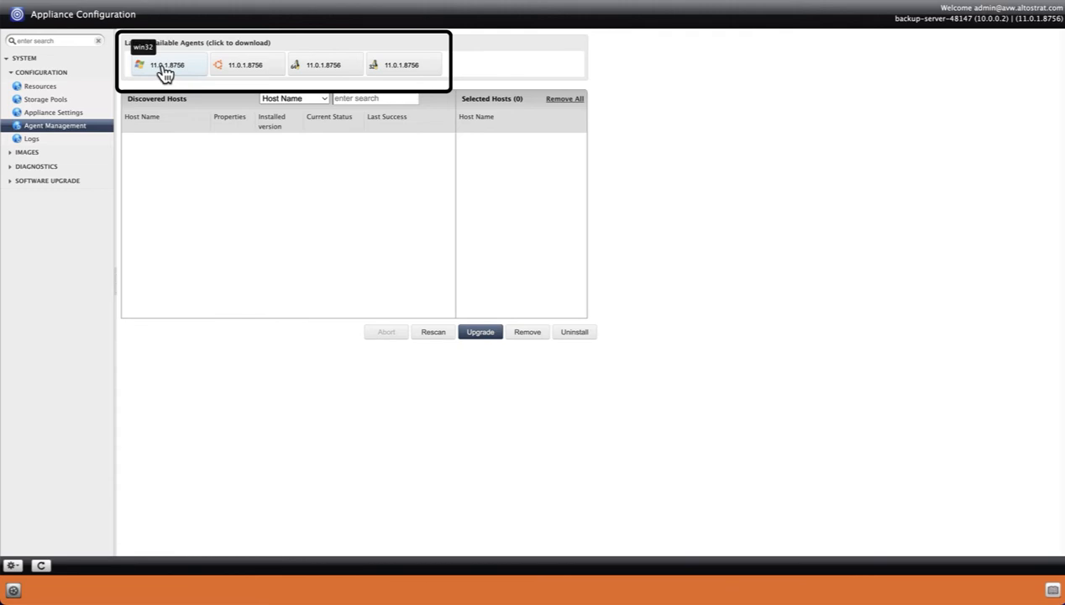
# Download the win32 agent installer, version 11.0.1.8756, from Agent Management.
pyautogui.click(164, 67)
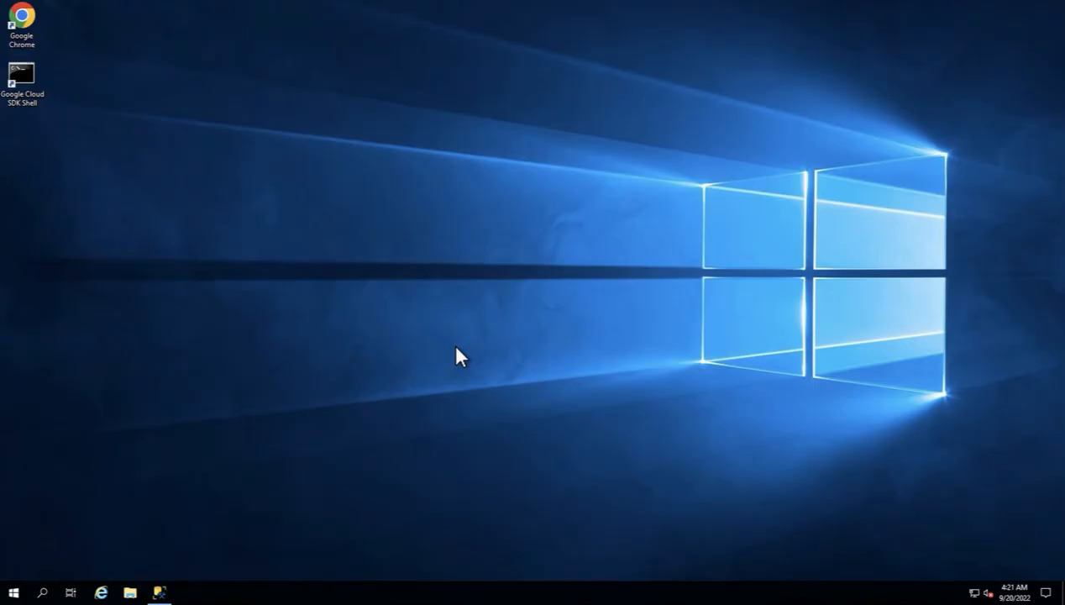
# Run the connector-Win32 installer as administrator and accept the default install folder.
pyautogui.click(130, 593)
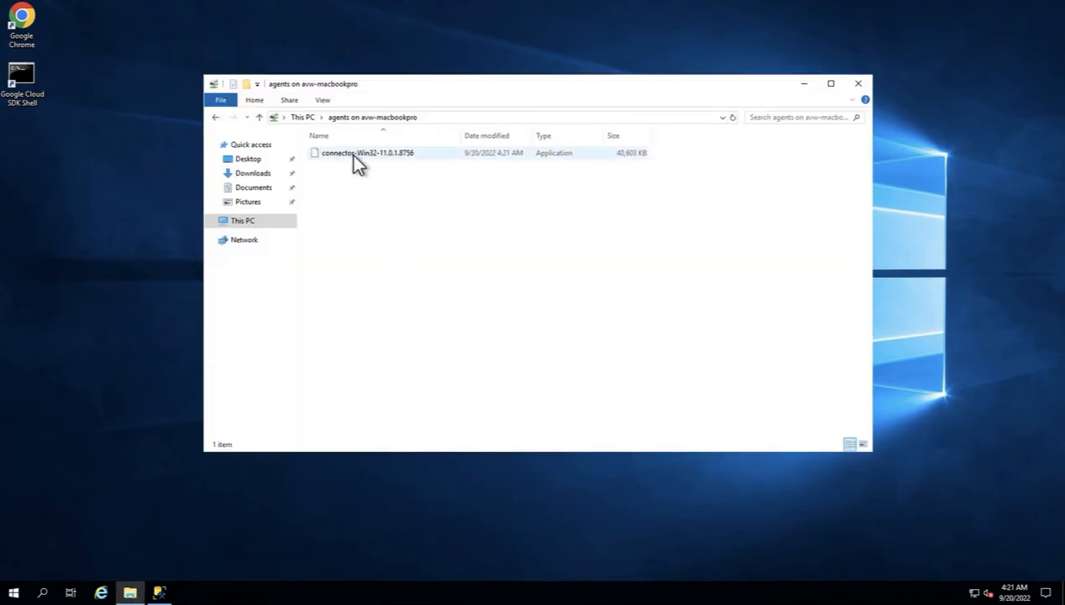
pyautogui.click(352, 154)
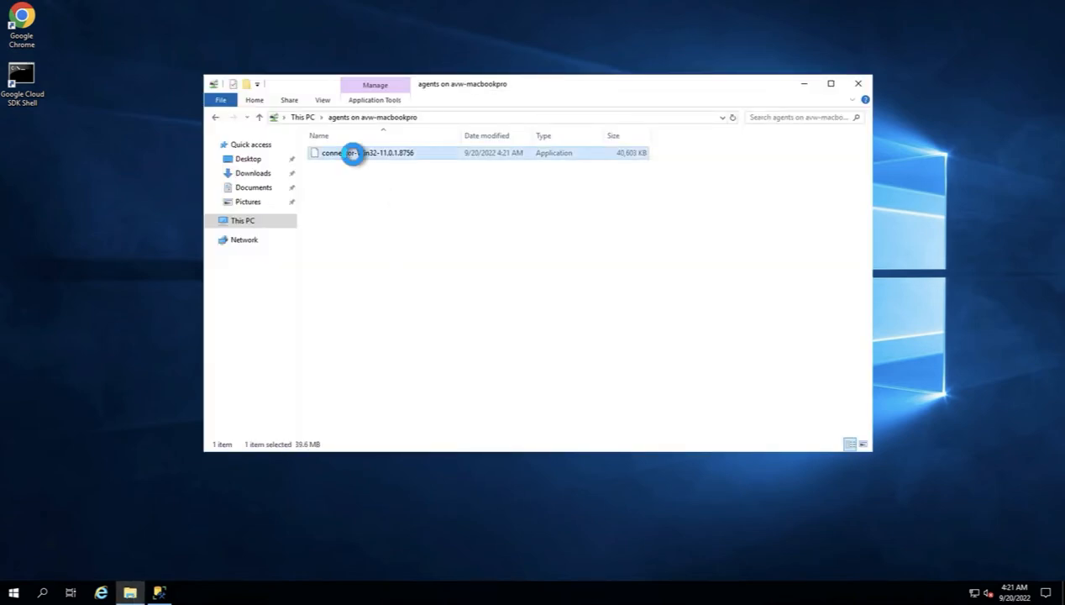
pyautogui.rightClick(352, 154)
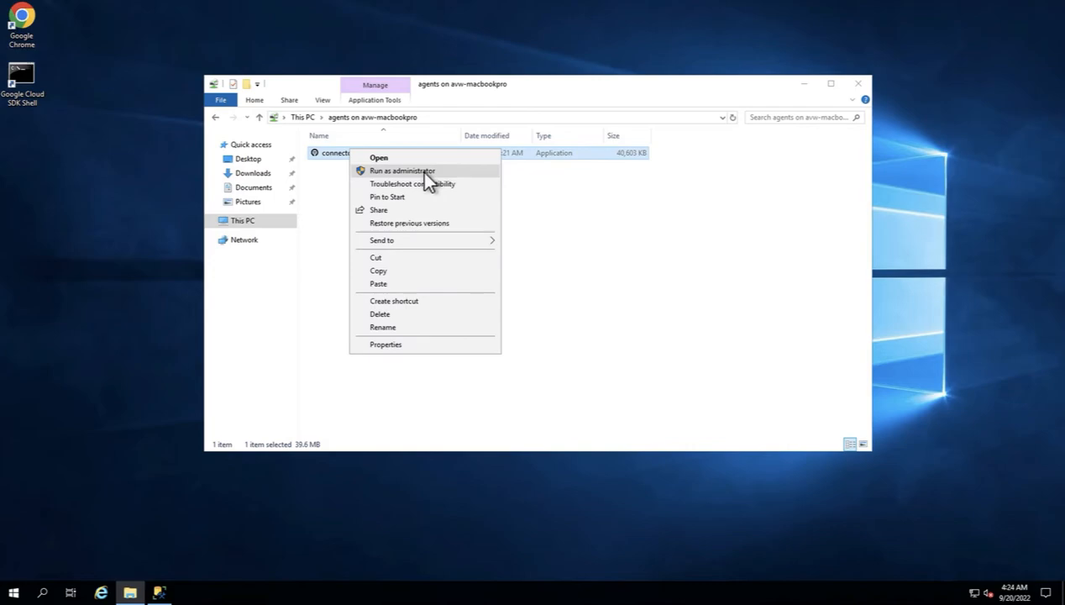
pyautogui.click(427, 172)
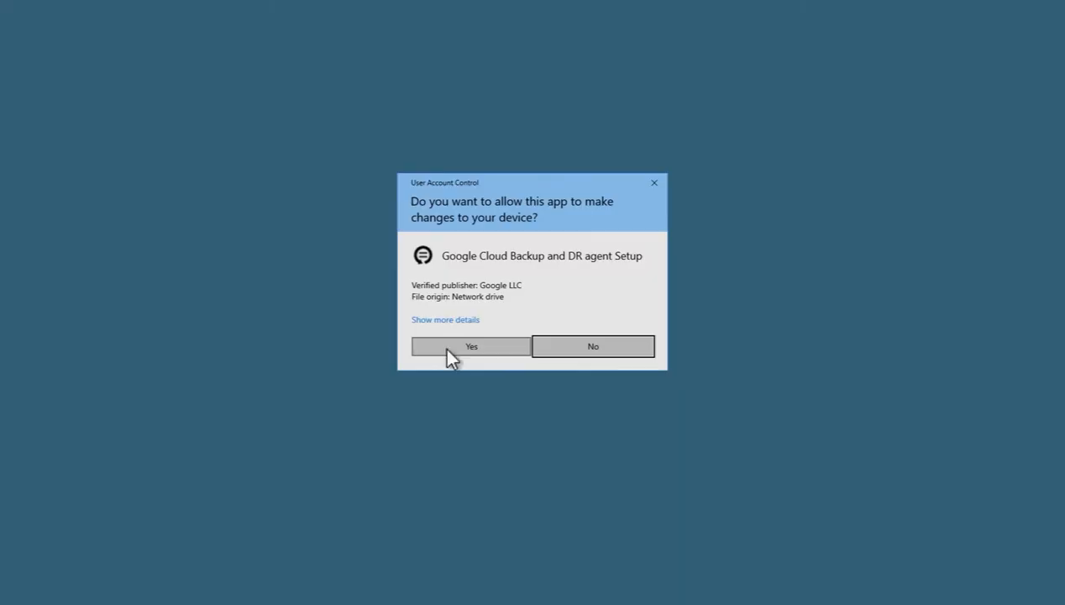
pyautogui.click(444, 348)
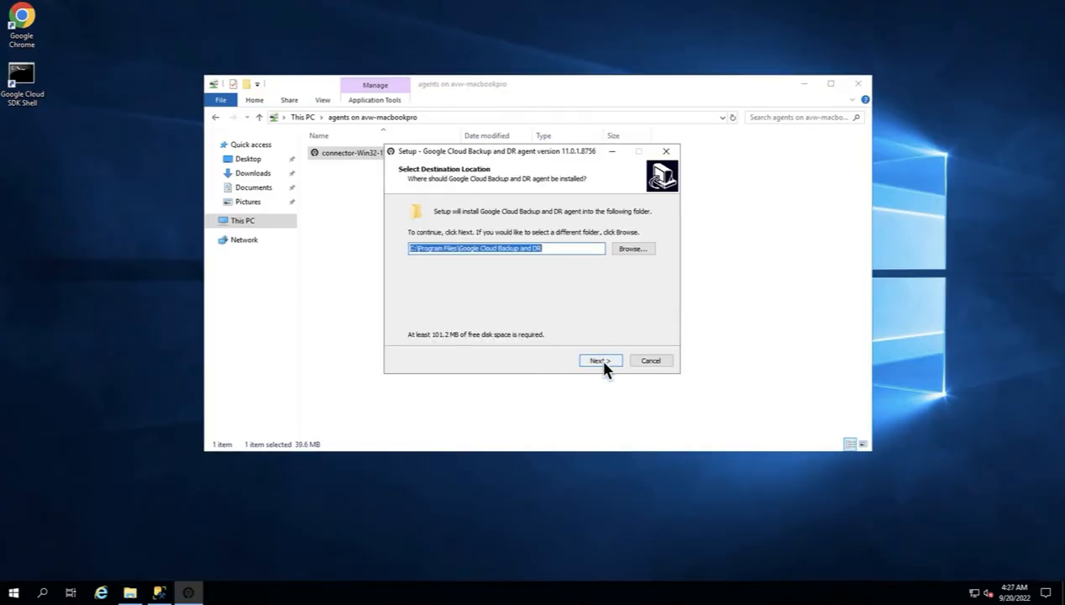
pyautogui.click(603, 364)
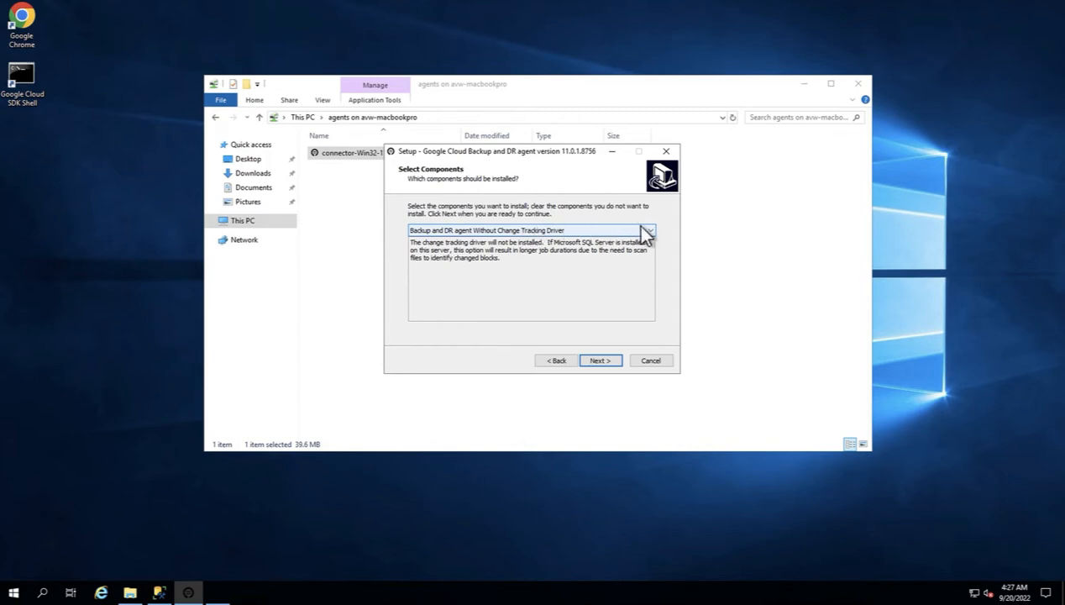
# Choose the agent With Change Tracking Driver and add firewall rules for port 5106.
pyautogui.click(651, 235)
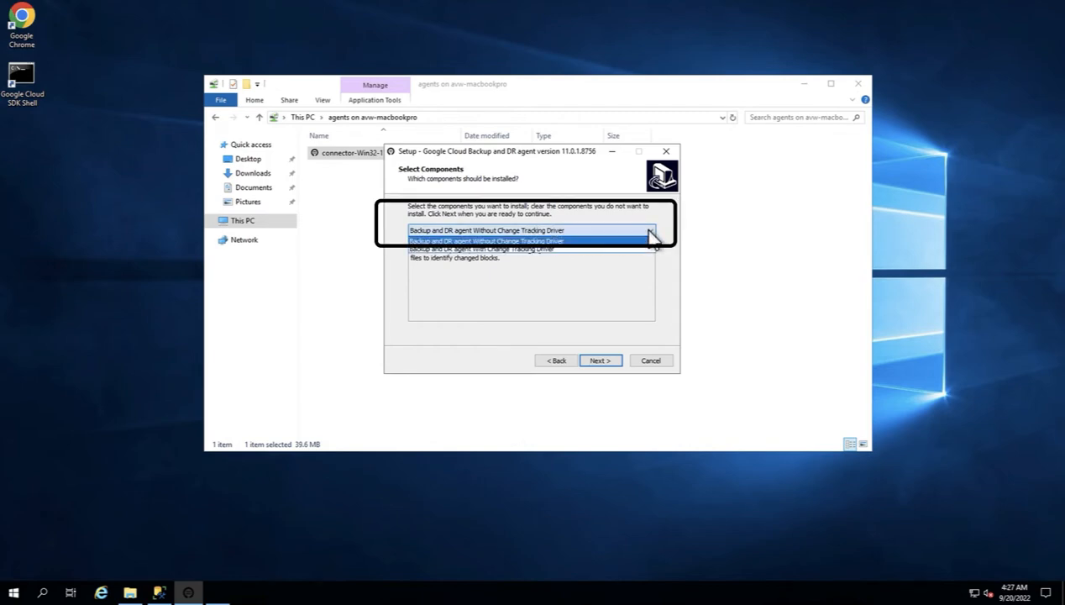
pyautogui.click(637, 247)
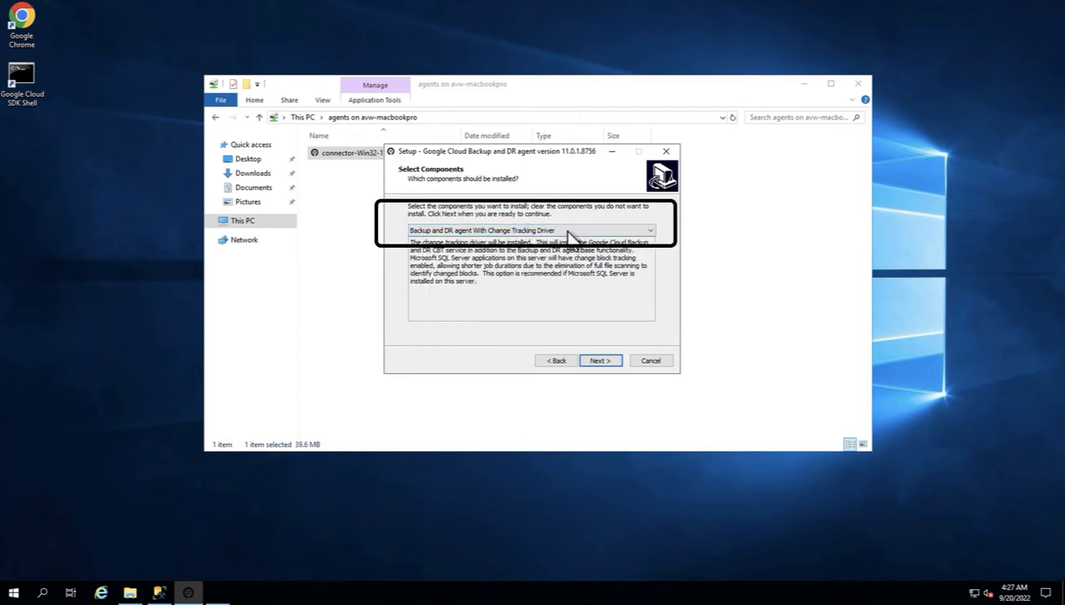
pyautogui.click(570, 232)
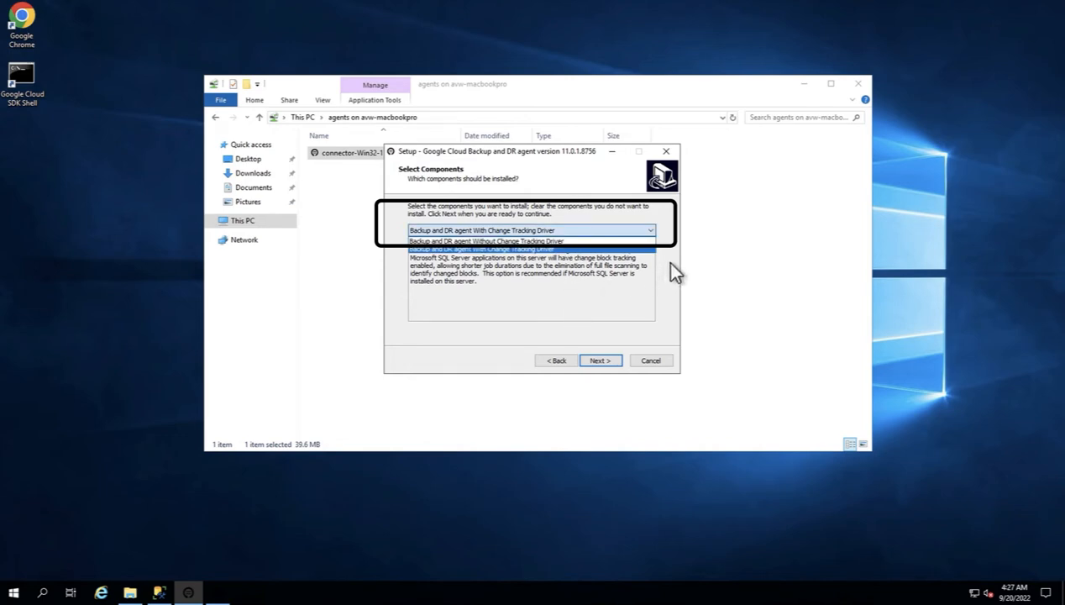
pyautogui.click(648, 249)
pyautogui.click(600, 360)
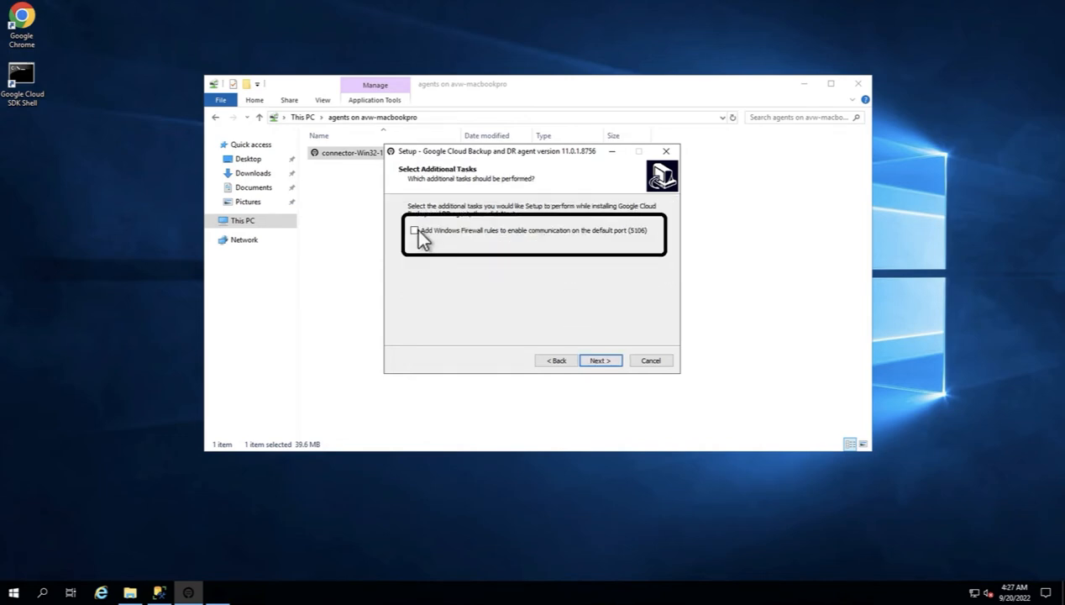
pyautogui.click(414, 230)
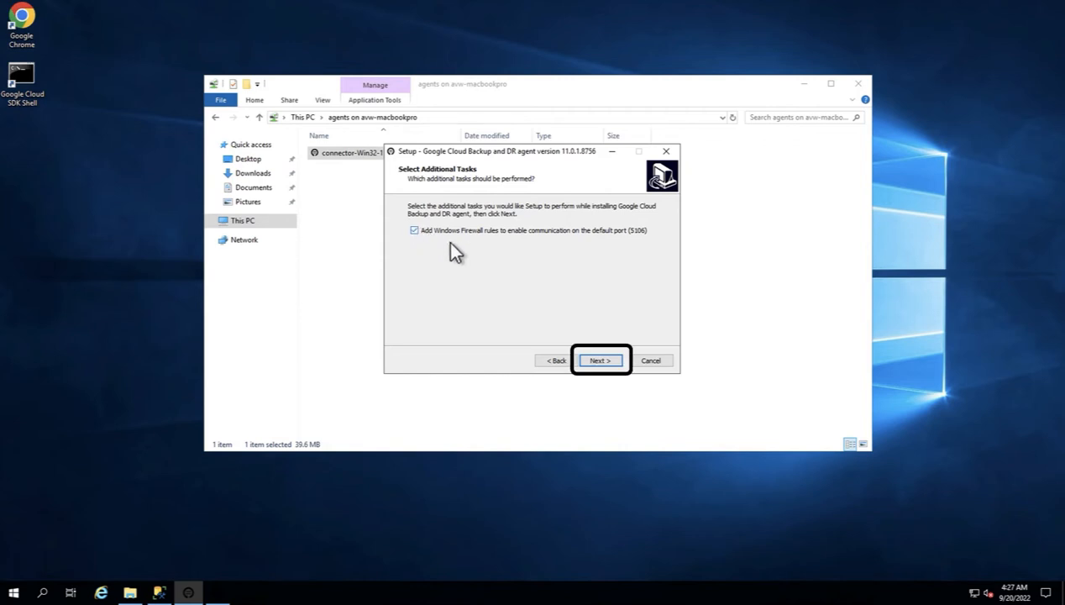
pyautogui.click(599, 360)
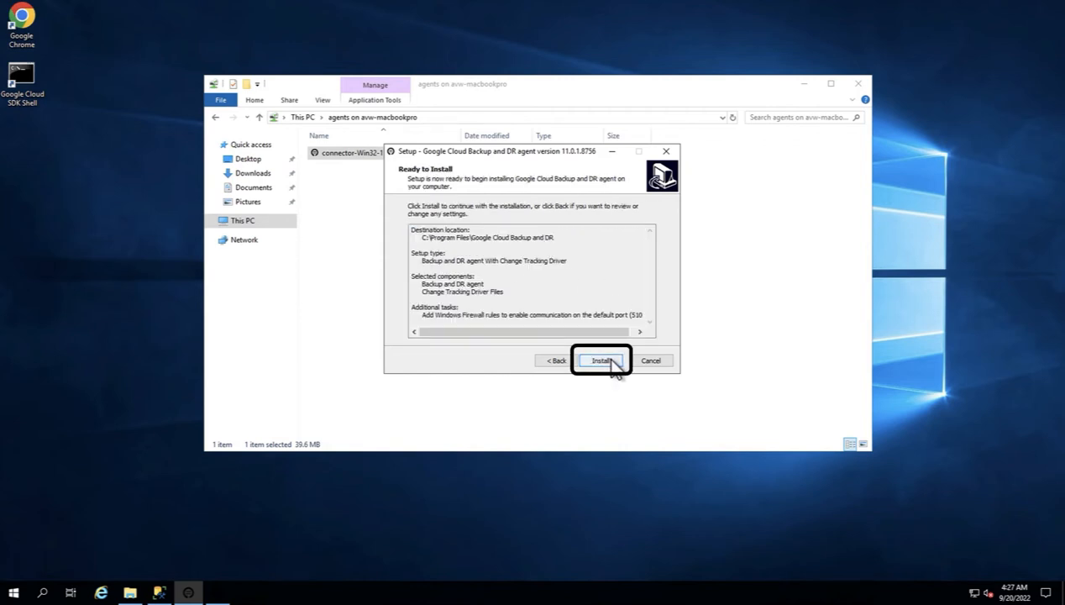
# Install the agent, copy the host's secret key from the Action Required page, then finish.
pyautogui.click(602, 360)
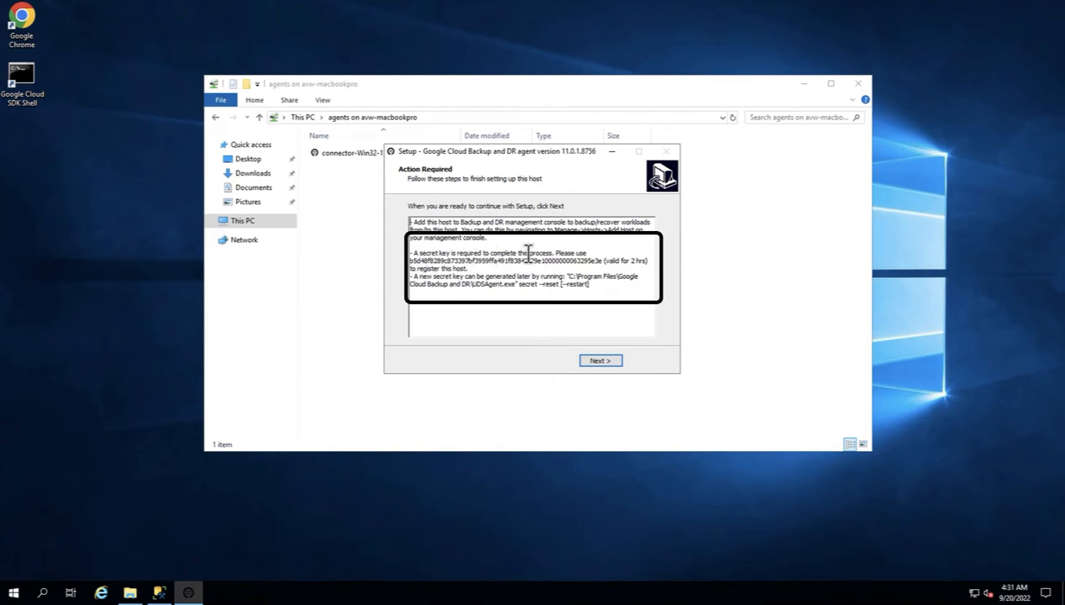
pyautogui.moveTo(602, 256); pyautogui.dragTo(409, 263)
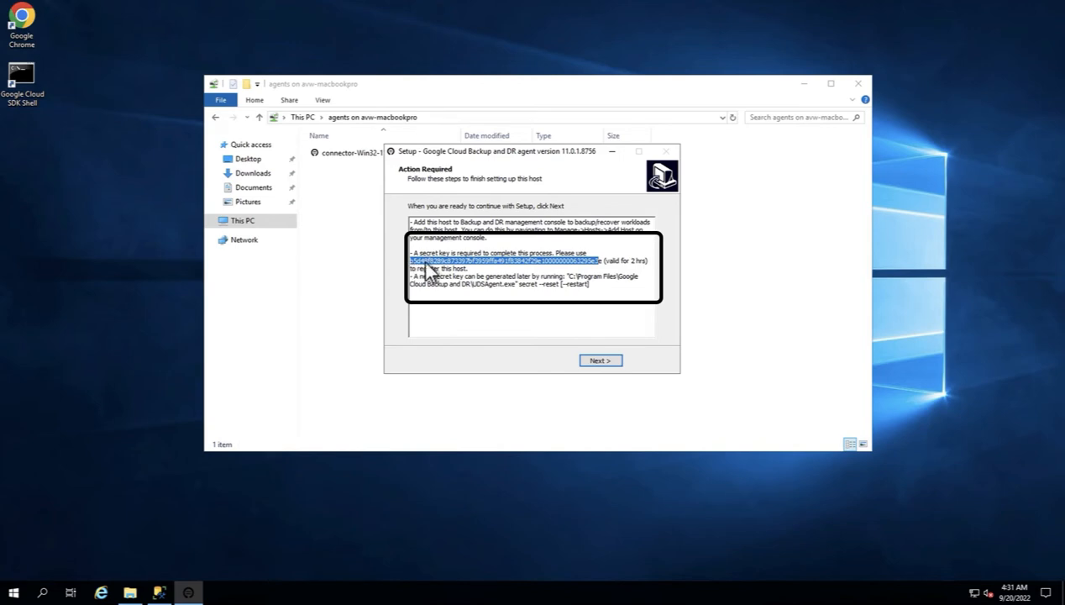
pyautogui.click(601, 361)
pyautogui.click(604, 362)
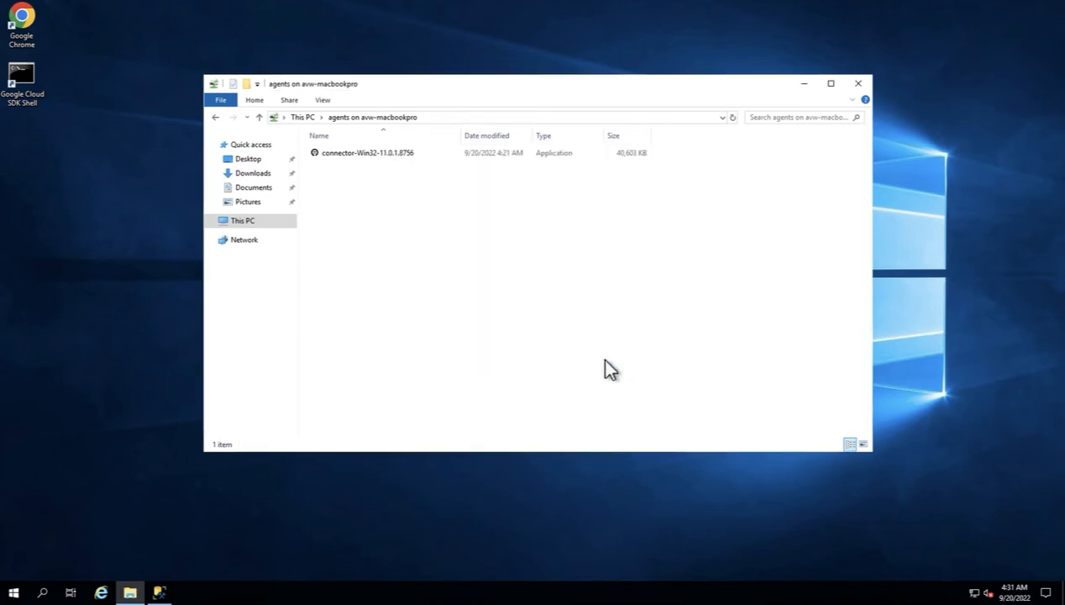
# Open Services and check the Backup and DR agent and CBT agent rows show Running.
pyautogui.click(43, 593)
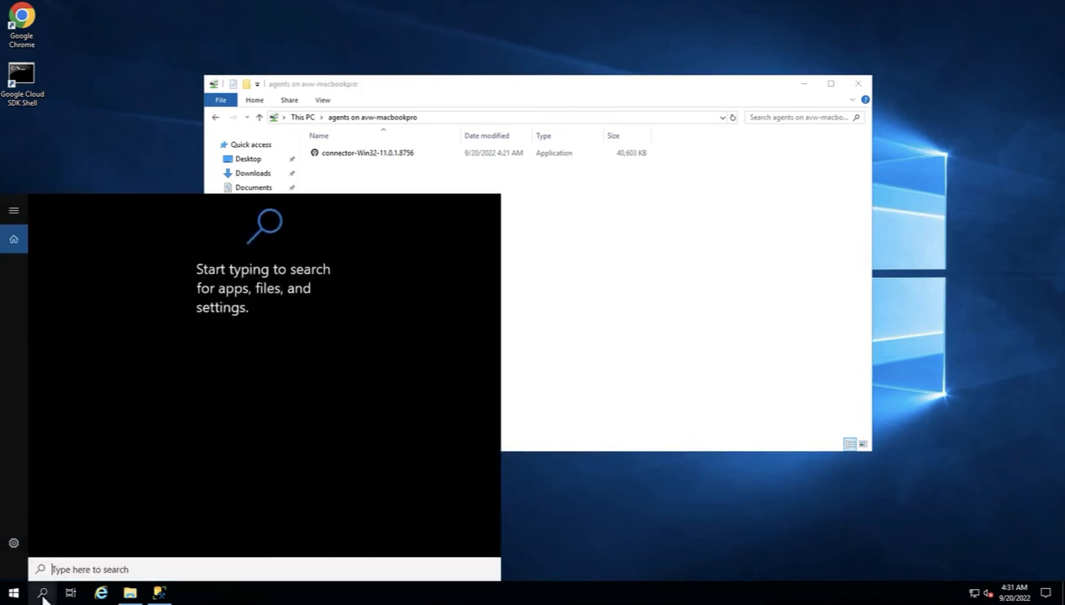
pyautogui.write('ser')
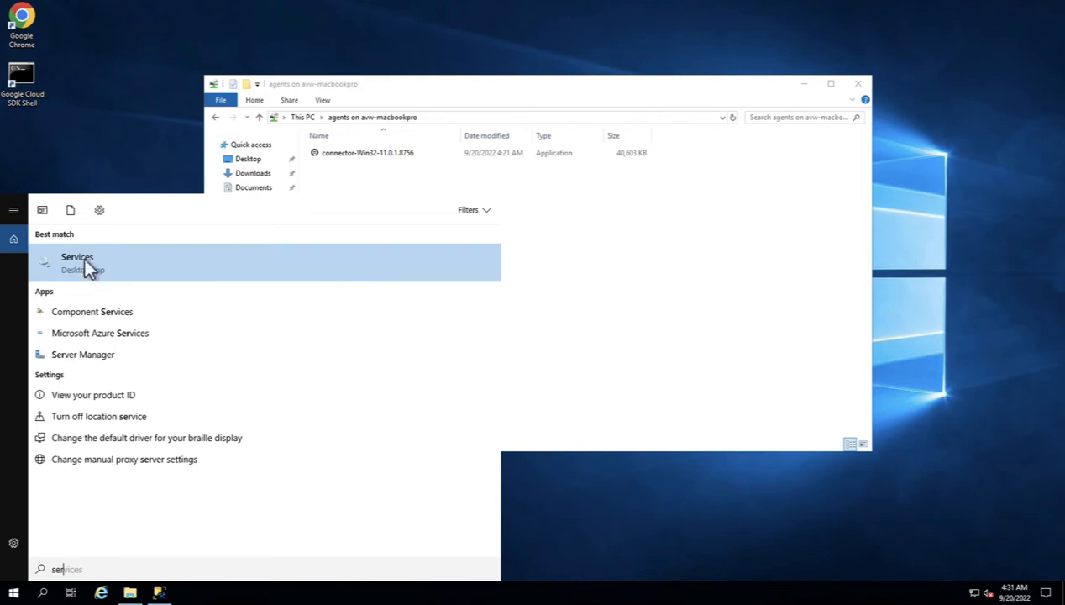
pyautogui.click(89, 267)
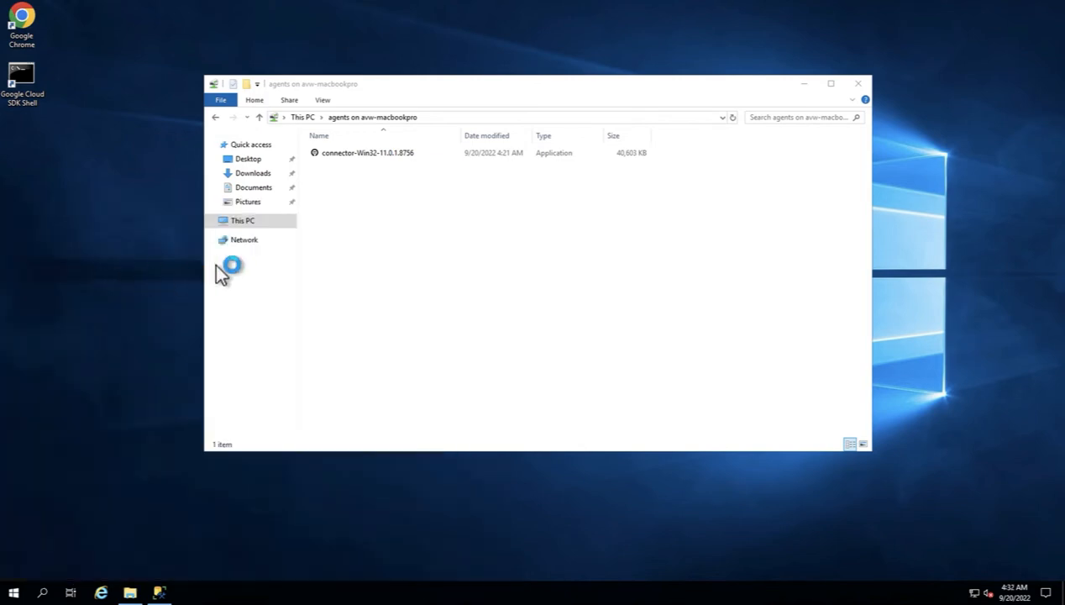
pyautogui.moveTo(523, 65); pyautogui.dragTo(520, 119)
pyautogui.click(328, 129)
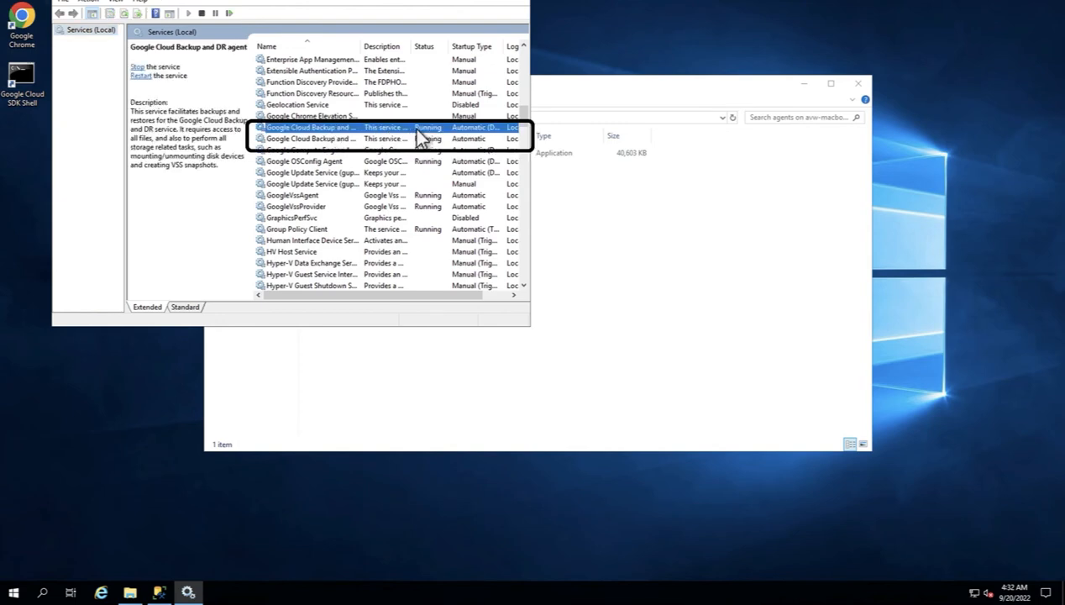
pyautogui.click(320, 140)
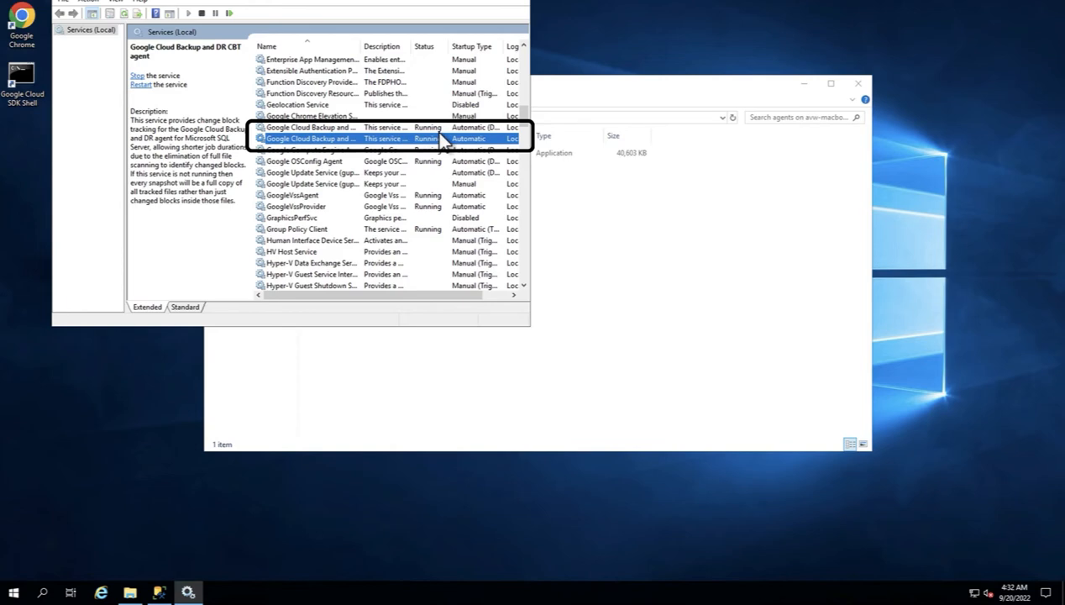
pyautogui.click(523, 180)
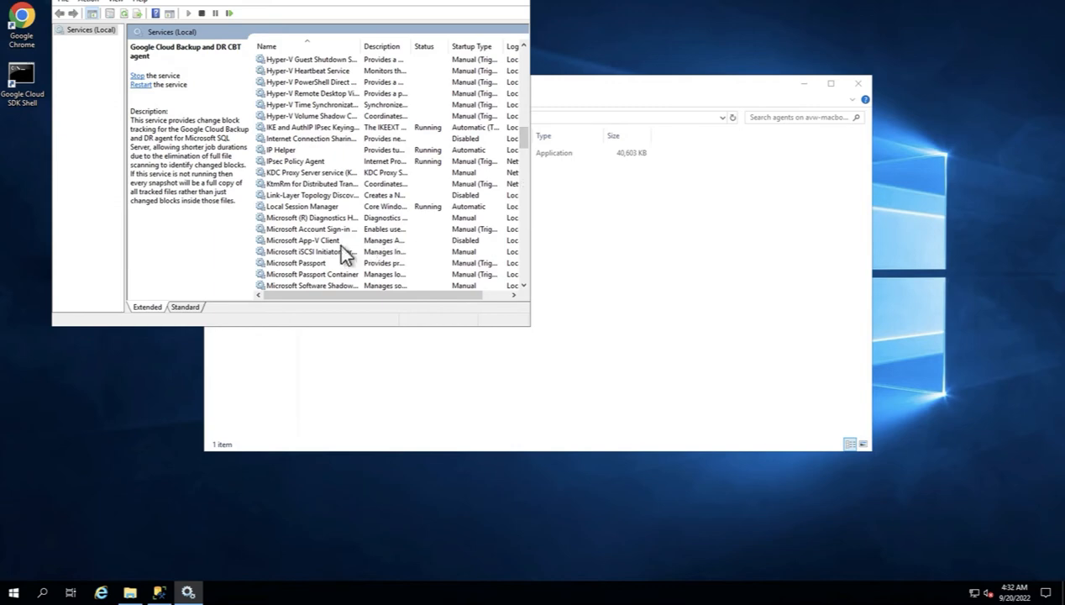
# Start the Microsoft iSCSI Initiator Service and set its startup type to Automatic.
pyautogui.click(339, 252)
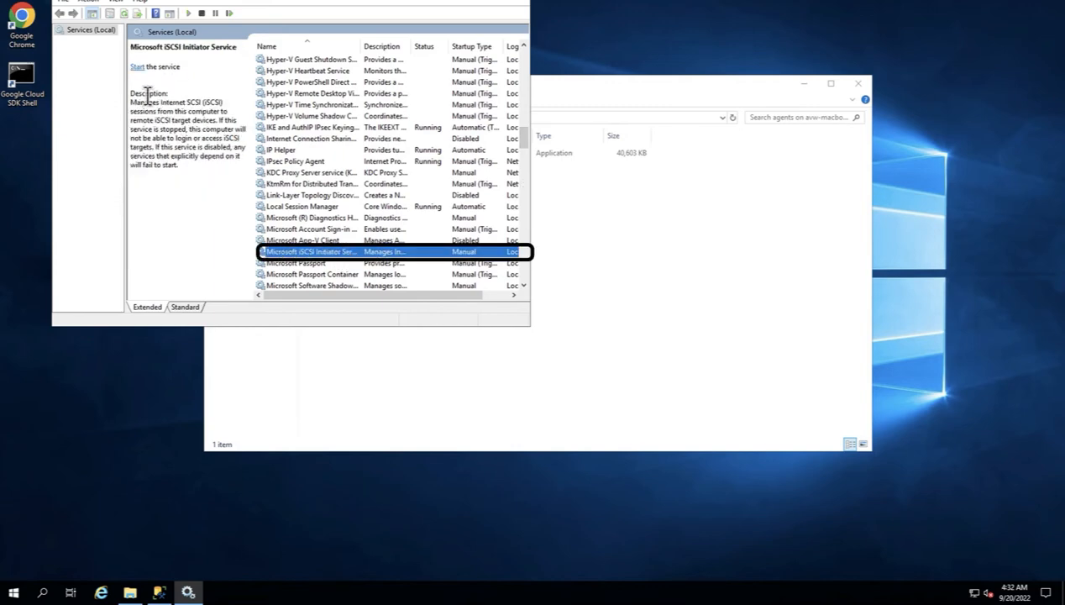
pyautogui.click(136, 66)
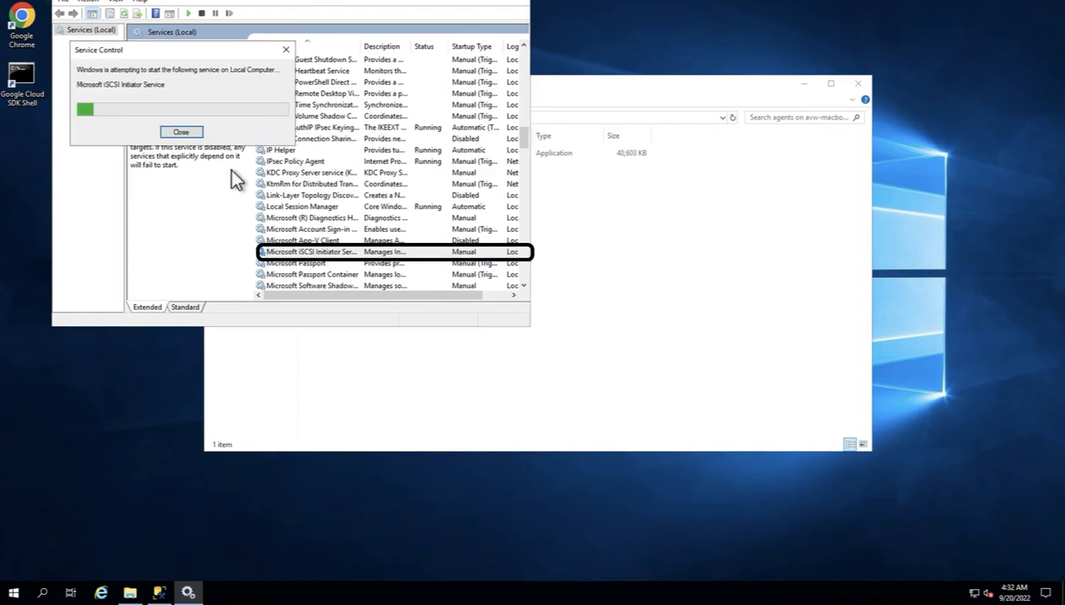
pyautogui.rightClick(326, 254)
pyautogui.click(363, 361)
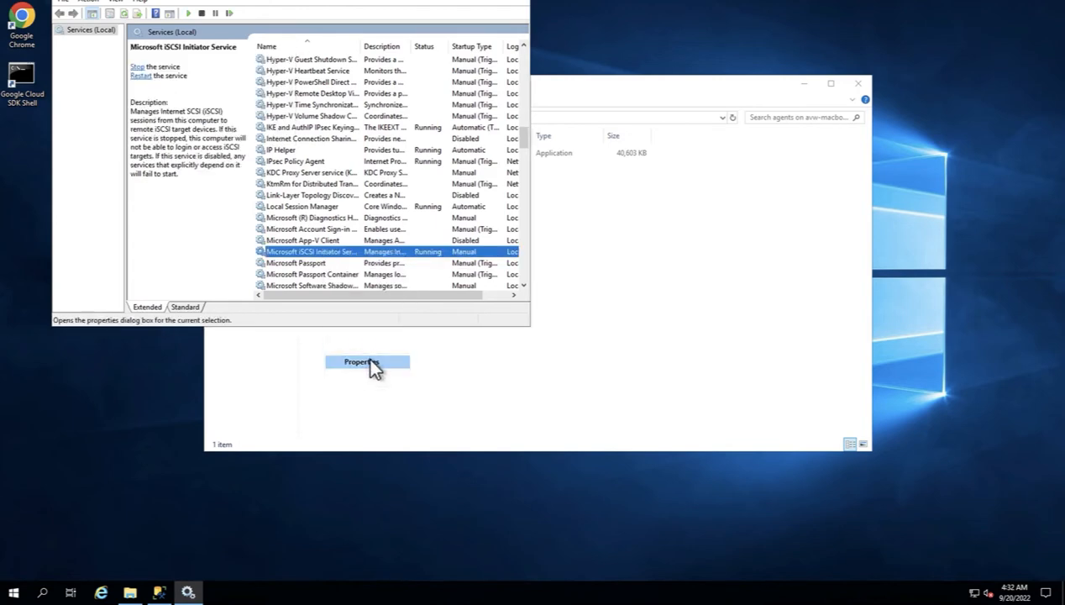
pyautogui.click(296, 143)
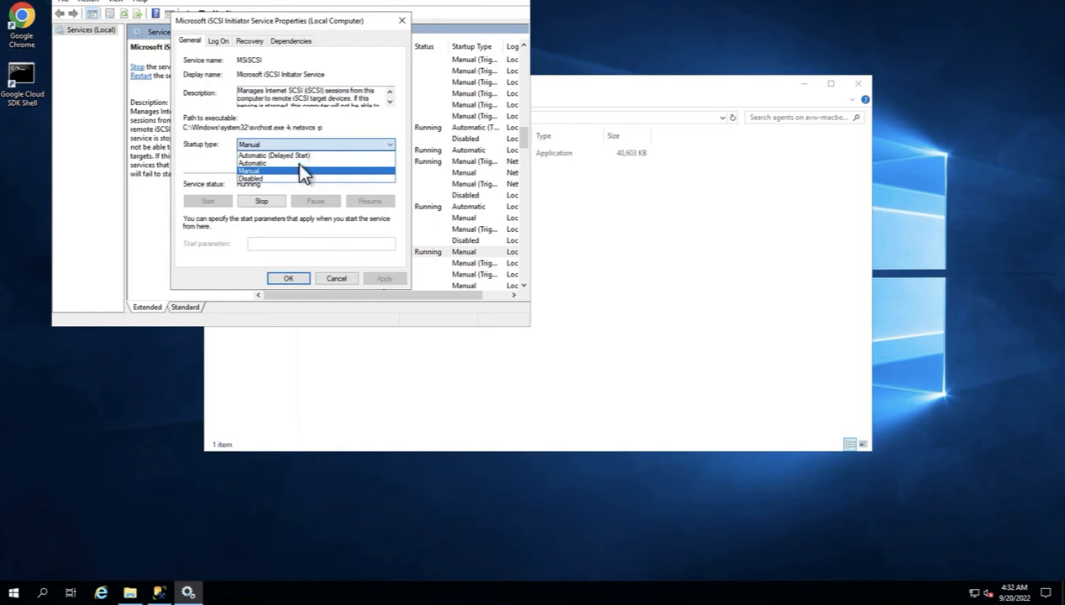
pyautogui.click(287, 163)
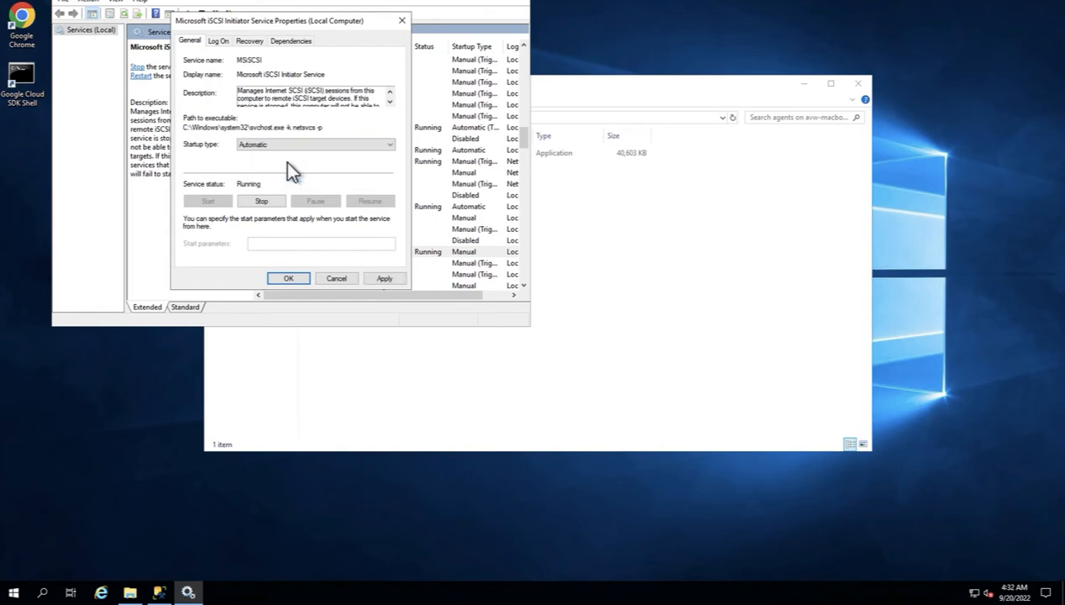
pyautogui.click(384, 278)
pyautogui.click(281, 279)
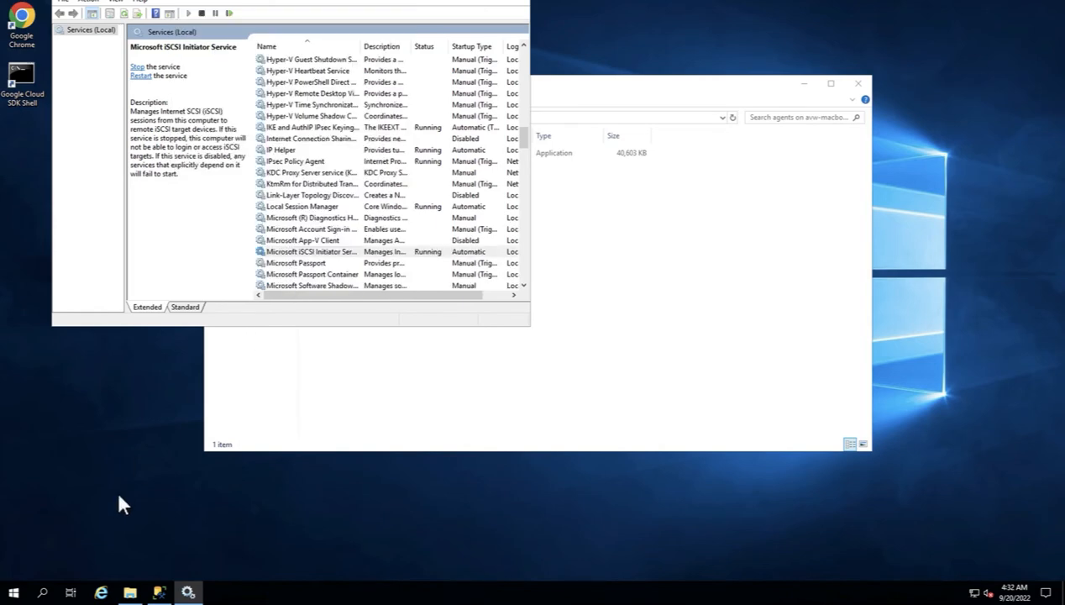
# Launch the iSCSI Initiator app from search and close its properties with OK.
pyautogui.click(42, 593)
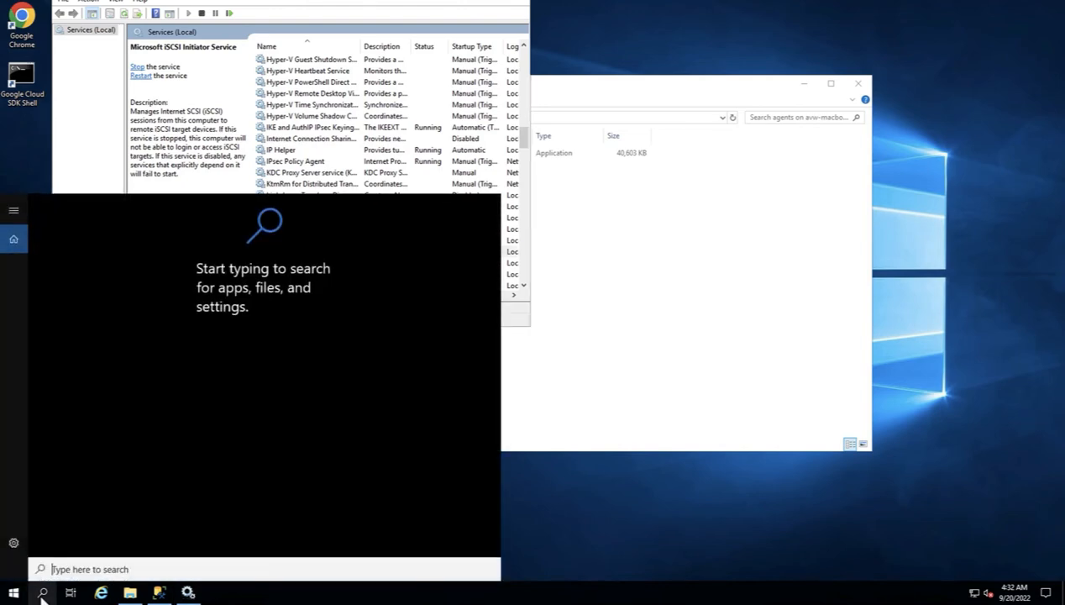
pyautogui.write('iscsi')
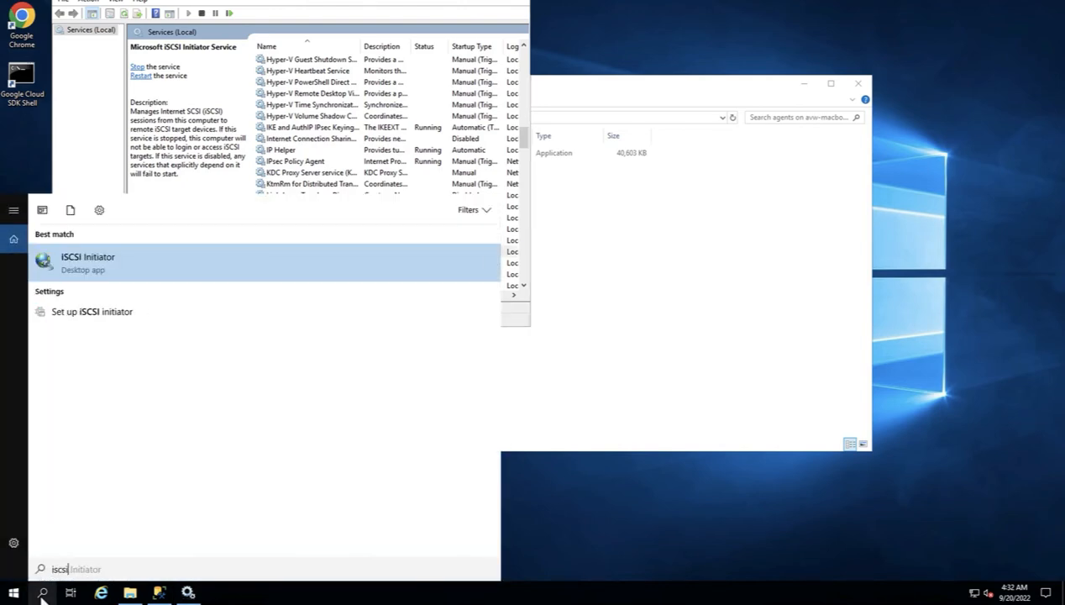
pyautogui.click(125, 259)
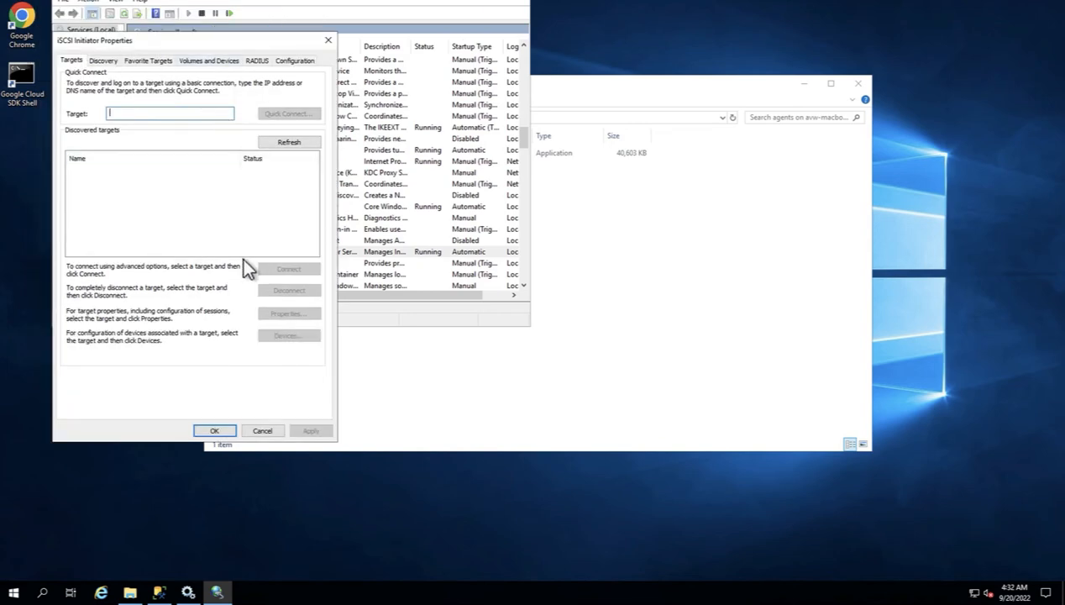
pyautogui.click(216, 431)
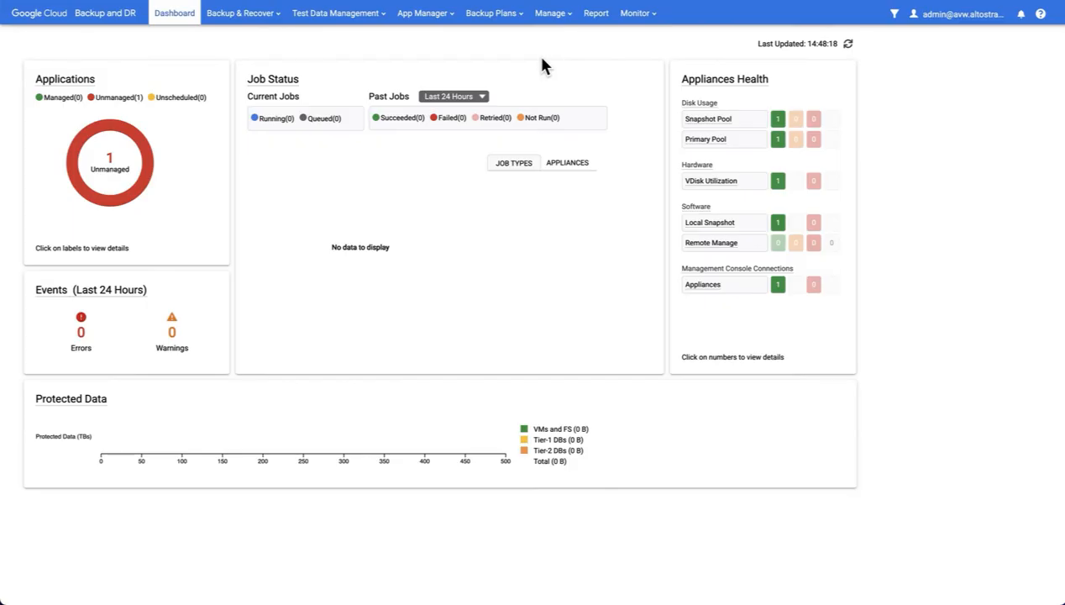
# Edit the windows host under Manage > Hosts and paste the agent secret into Secret.
pyautogui.click(550, 13)
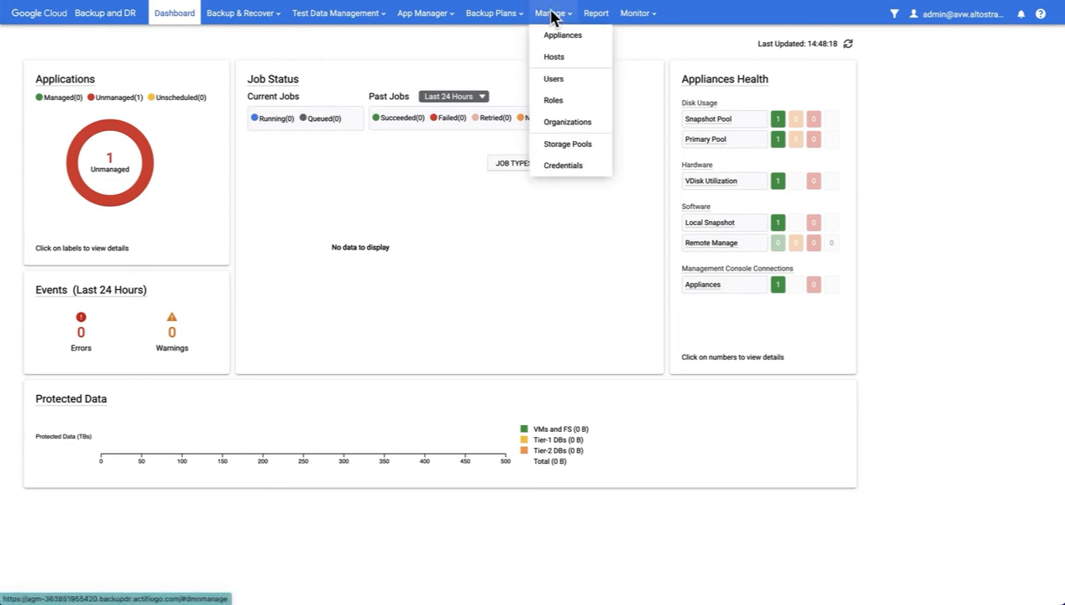
pyautogui.click(564, 57)
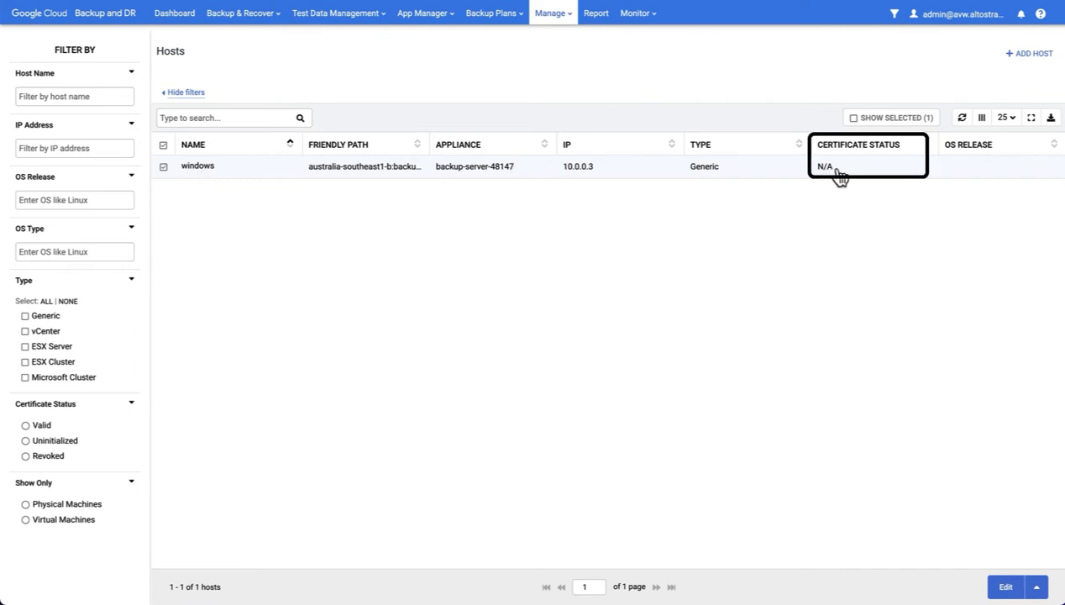
pyautogui.rightClick(248, 168)
pyautogui.click(272, 185)
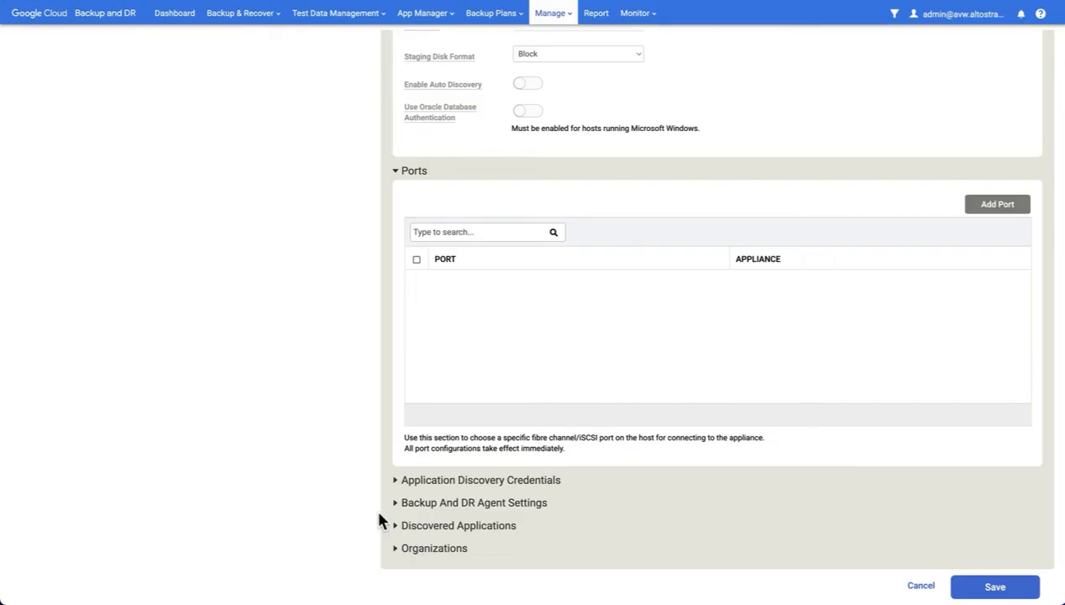
pyautogui.click(396, 503)
pyautogui.scroll(-2, 446, 488)
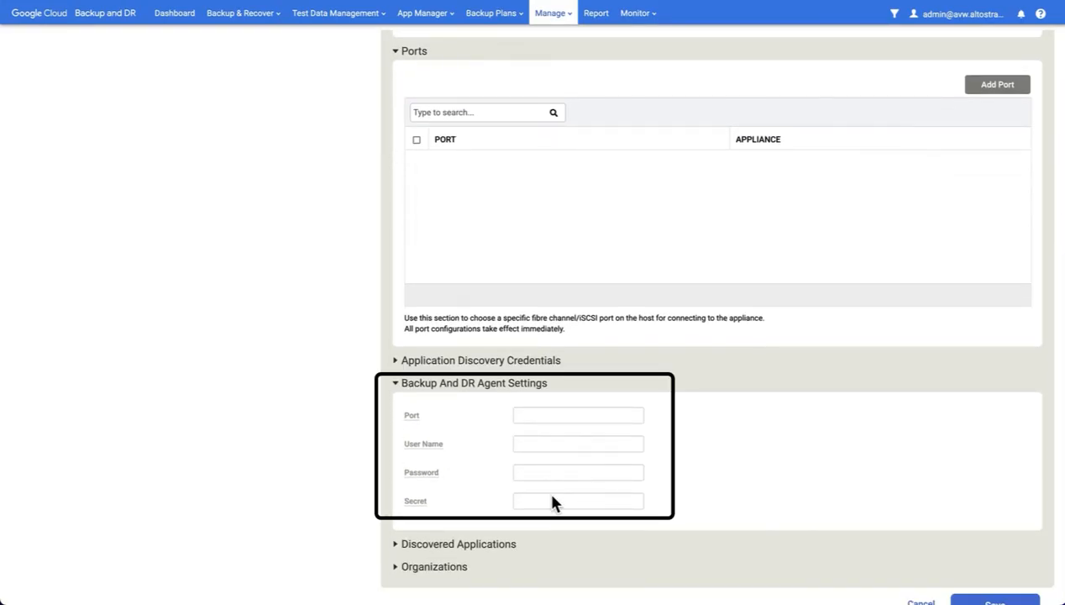
pyautogui.click(550, 502)
pyautogui.hotkey('ctrl', 'v')
pyautogui.scroll(-1, 734, 464)
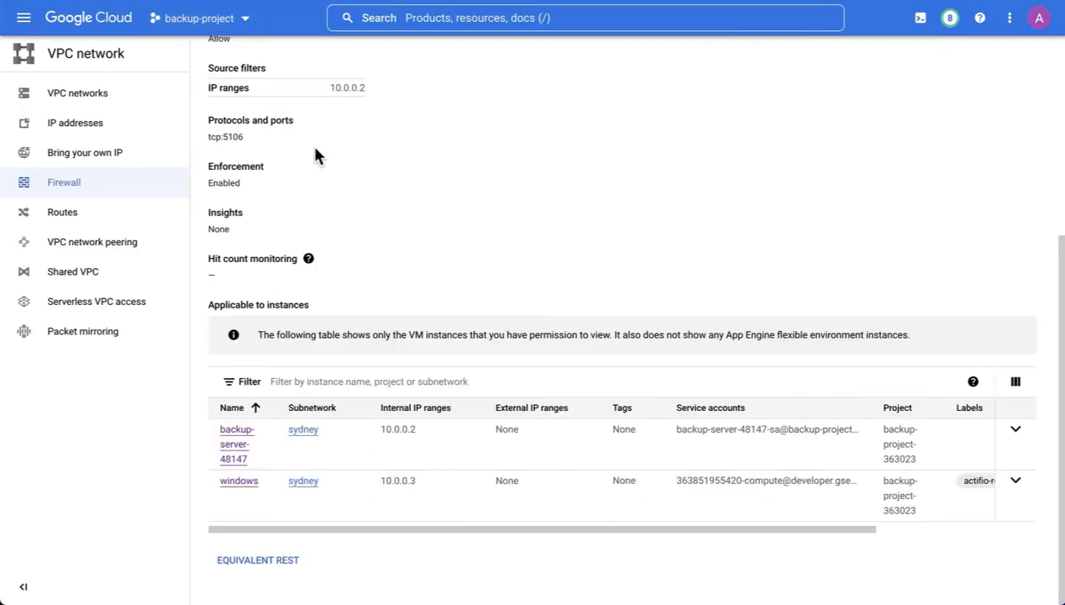
# Review the backupvpc firewall rule allowing ingress on tcp:5106 from source 10.0.0.2.
pyautogui.scroll(2, 315, 156)
pyautogui.scroll(-1, 315, 156)
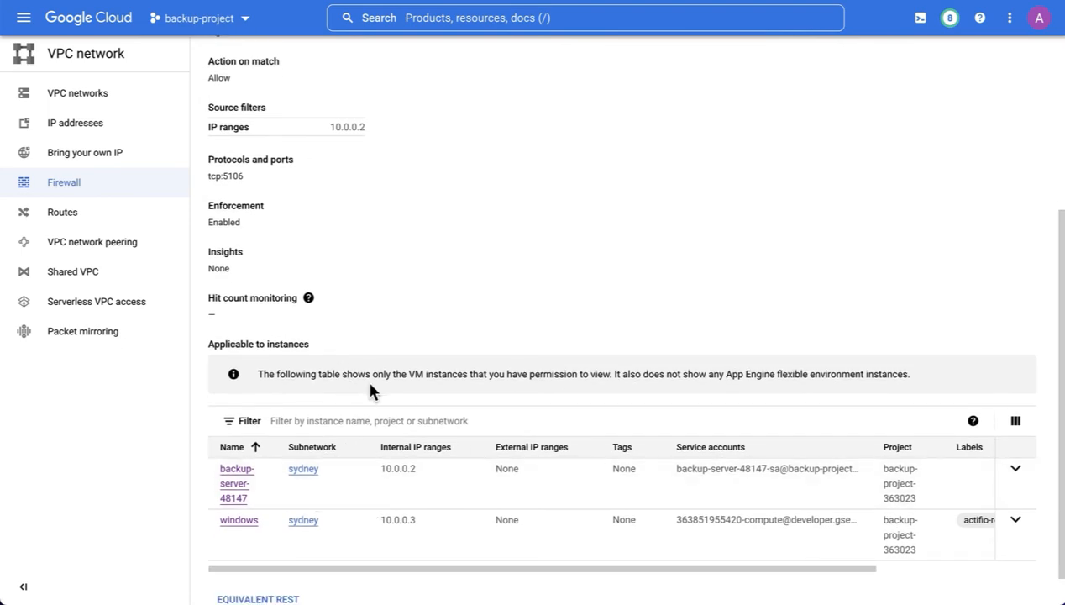
pyautogui.scroll(2, 369, 387)
pyautogui.doubleClick(366, 251)
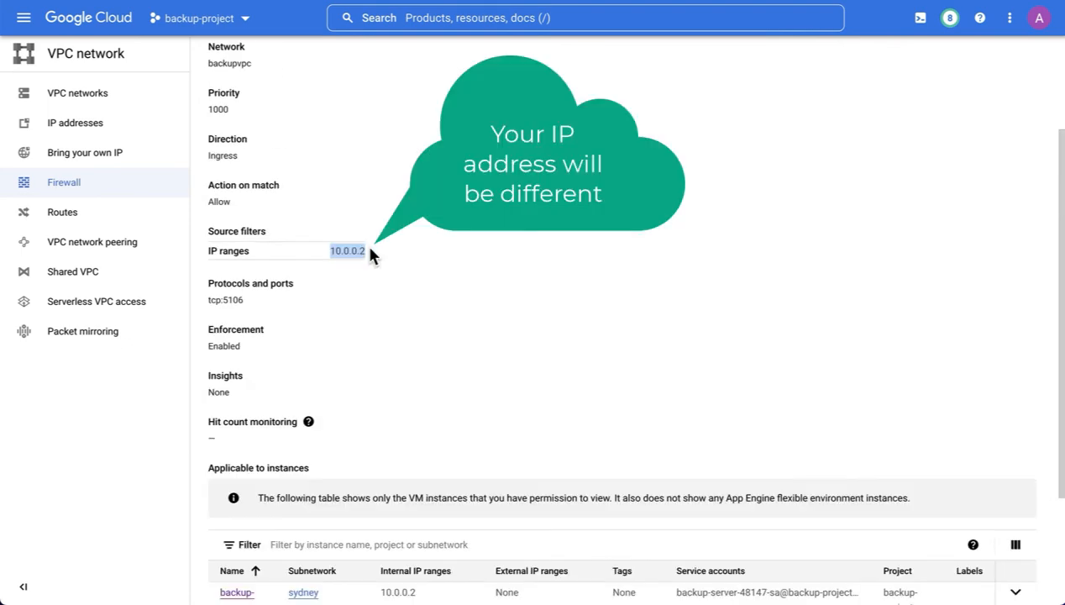
pyautogui.scroll(-1, 360, 251)
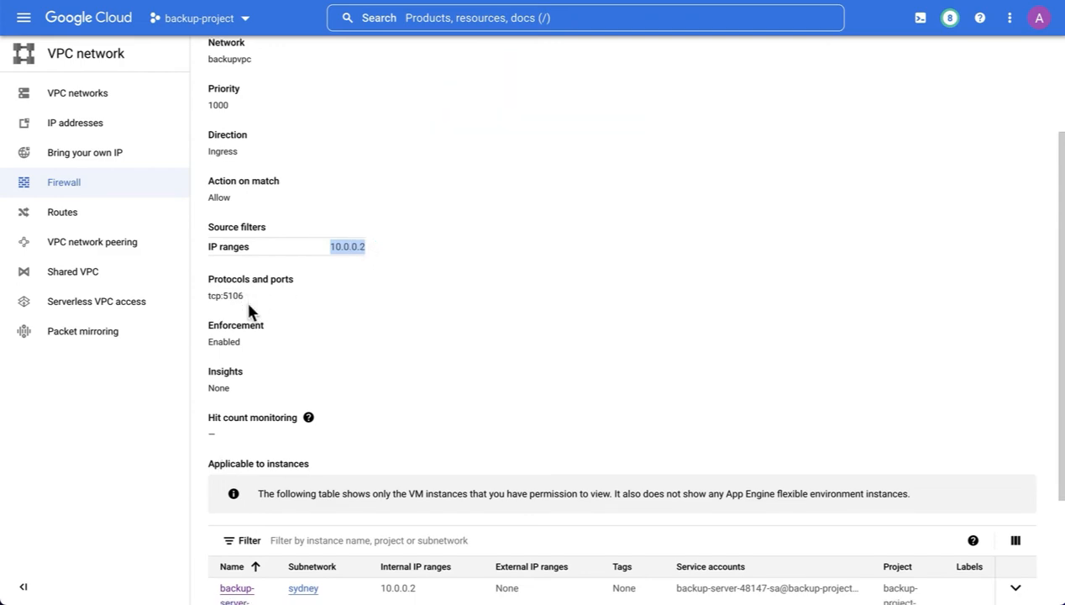
pyautogui.scroll(-1, 316, 475)
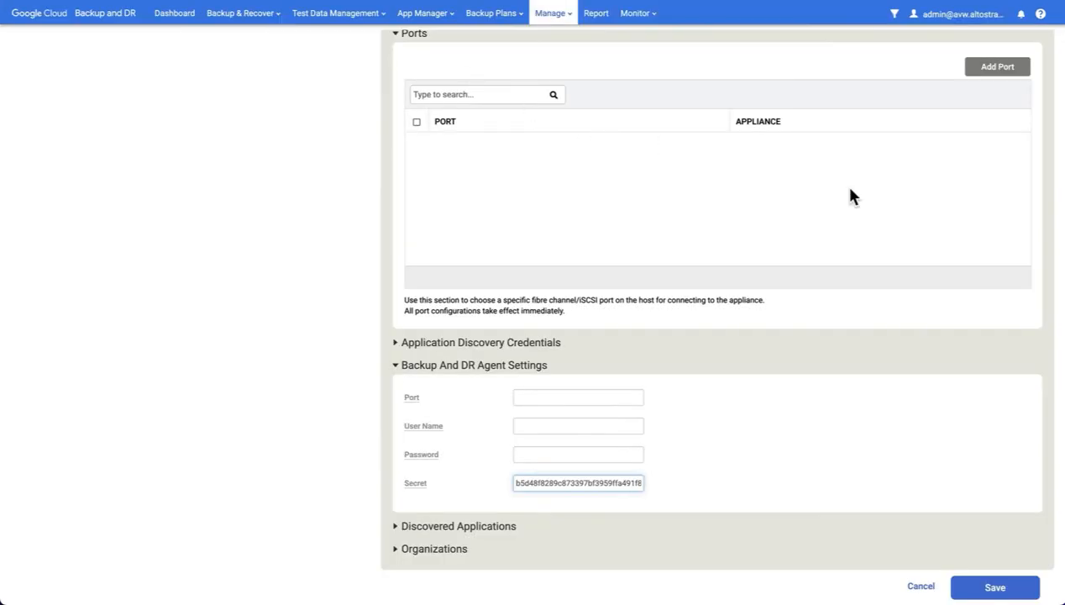
# Save the windows host's settings and dismiss the Success confirmation.
pyautogui.click(997, 587)
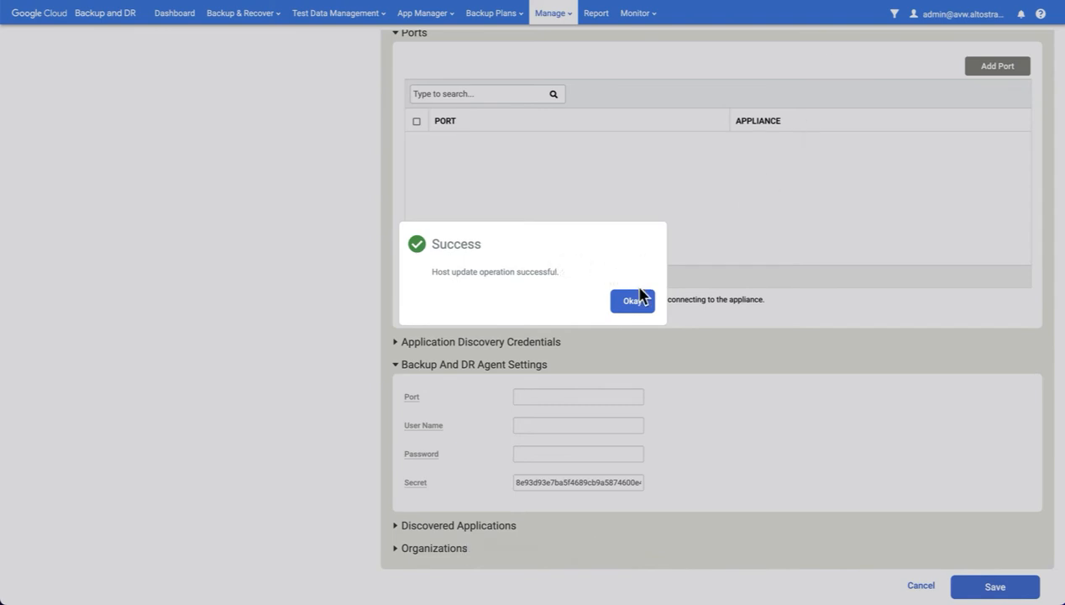
pyautogui.click(638, 301)
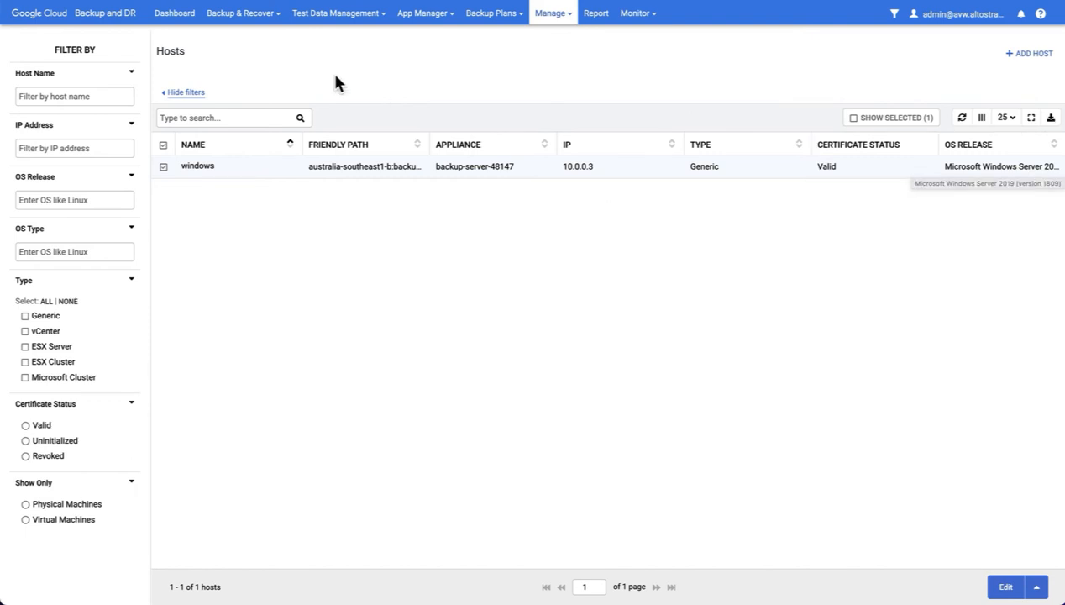
# Start a new SQL Server onboarding on the windows host and select WINDOWS\SQLEXPRESS.
pyautogui.moveTo(254, 19)
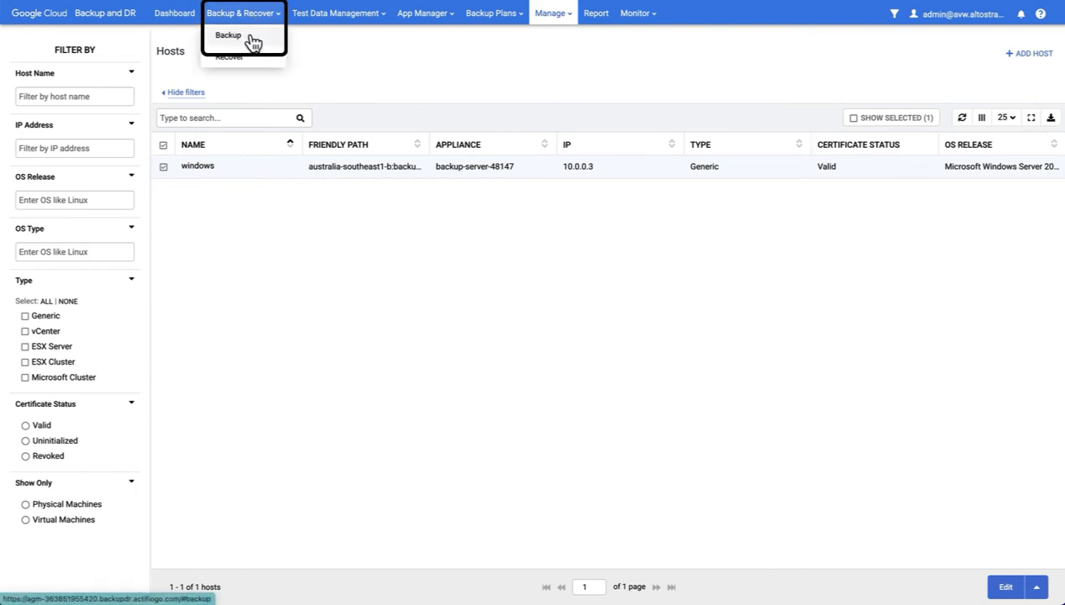
pyautogui.click(252, 39)
pyautogui.click(630, 245)
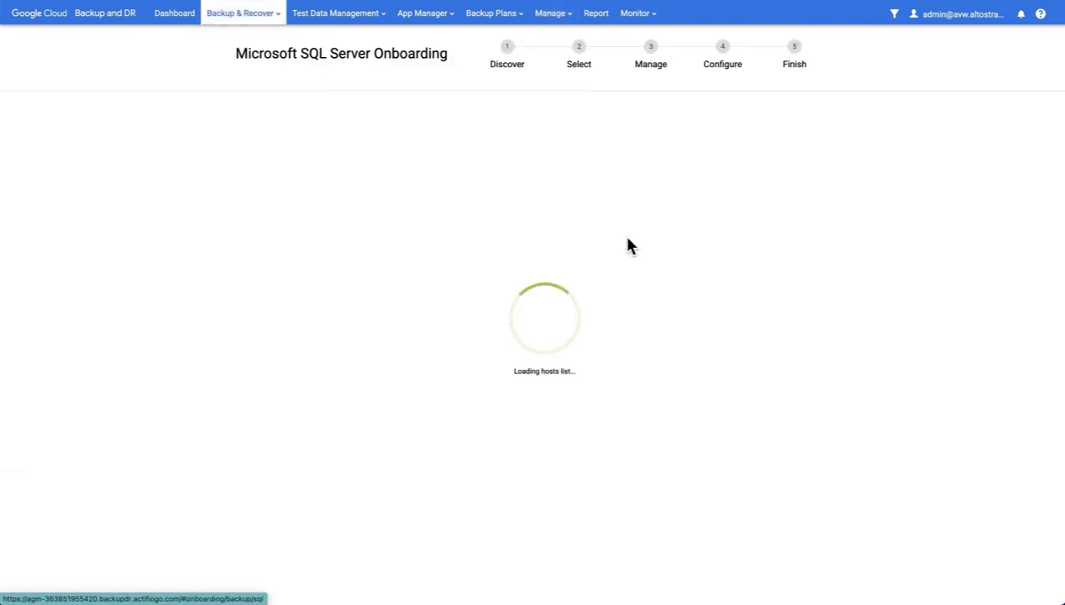
pyautogui.click(340, 241)
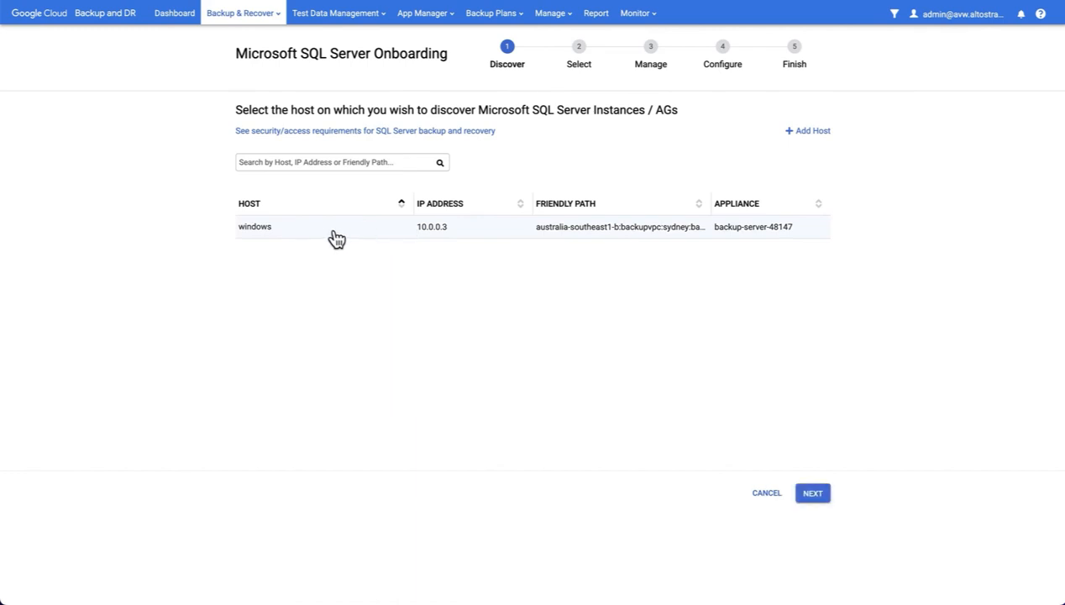
pyautogui.click(816, 494)
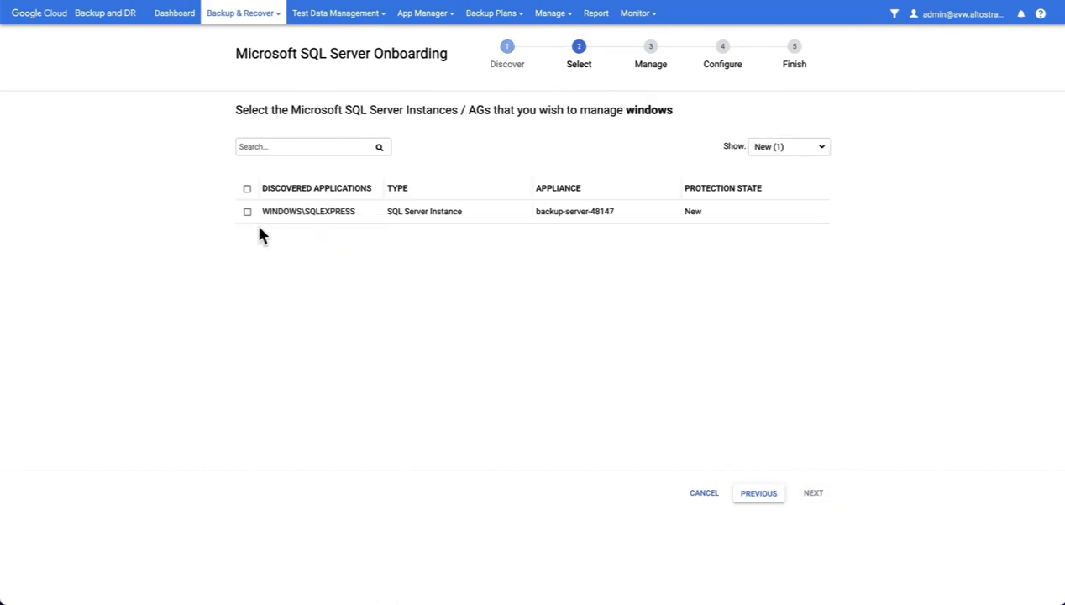
pyautogui.click(247, 213)
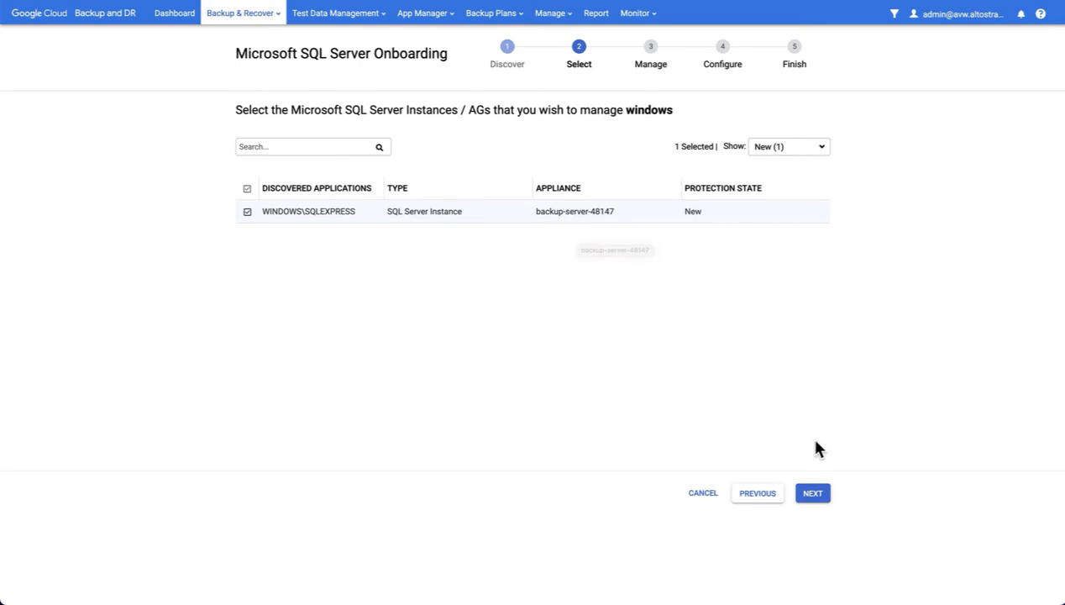
pyautogui.click(813, 493)
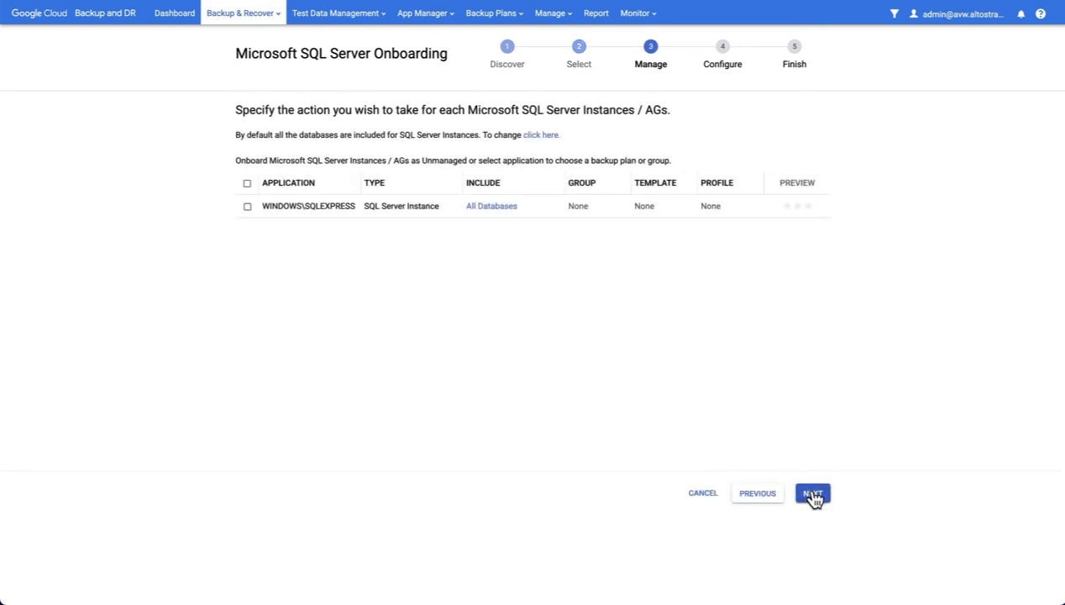
# Apply the DB T1 7-30 logs plan with the 48147 backupbucketsydney profile to WINDOWS\SQLEXPRESS.
pyautogui.click(247, 206)
pyautogui.click(413, 168)
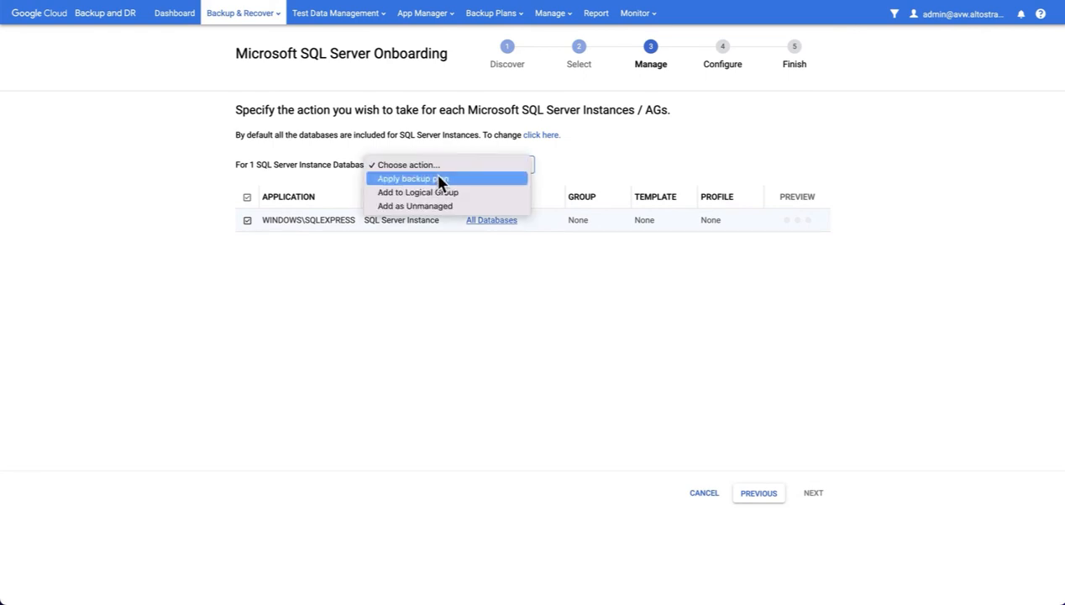
pyautogui.click(439, 179)
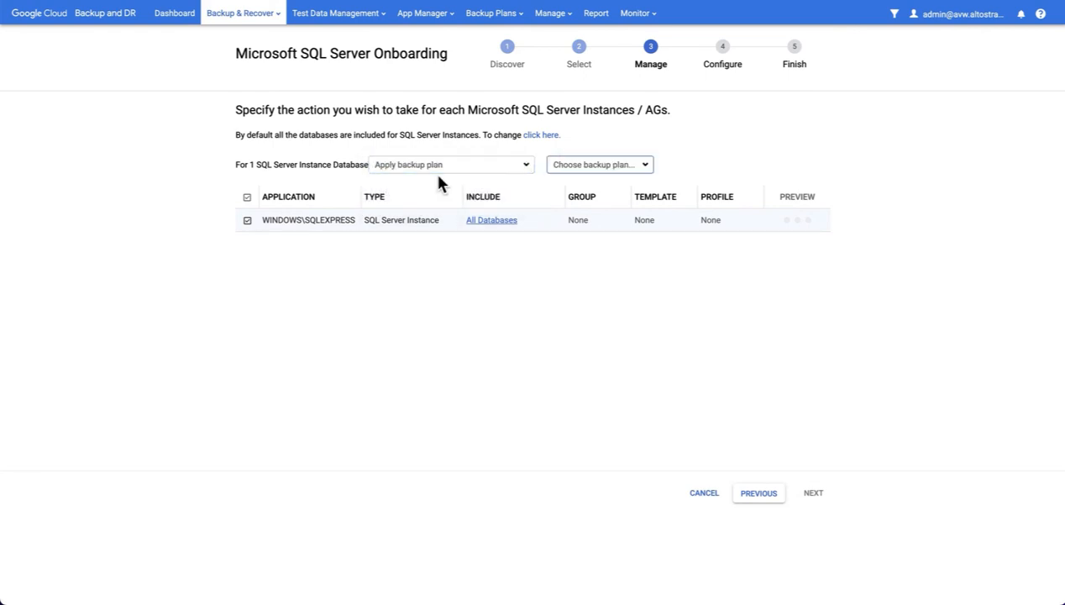
pyautogui.click(622, 163)
pyautogui.click(628, 178)
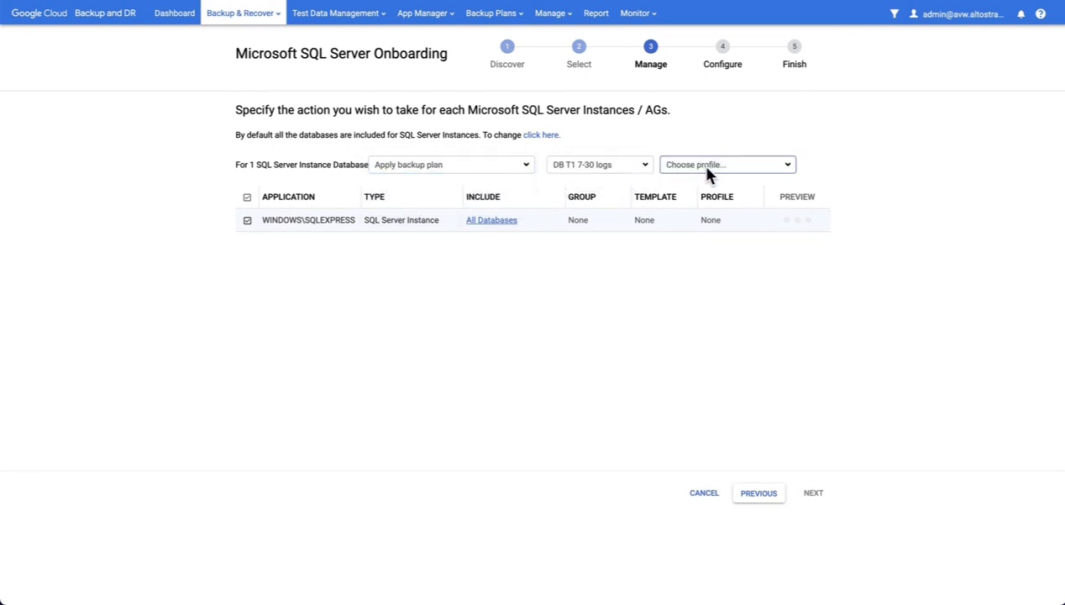
pyautogui.click(699, 164)
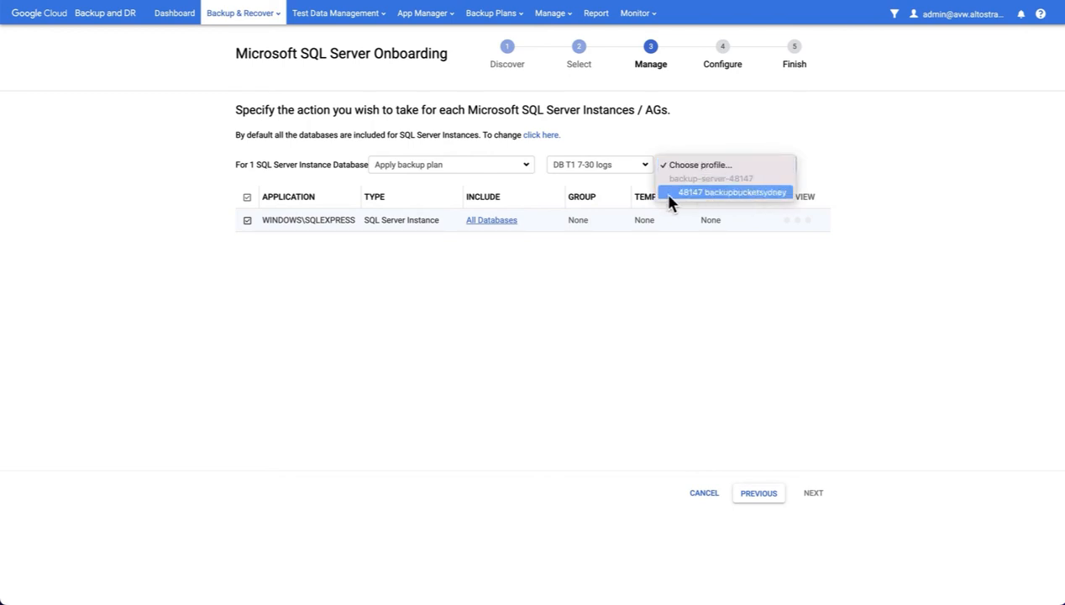
pyautogui.click(733, 192)
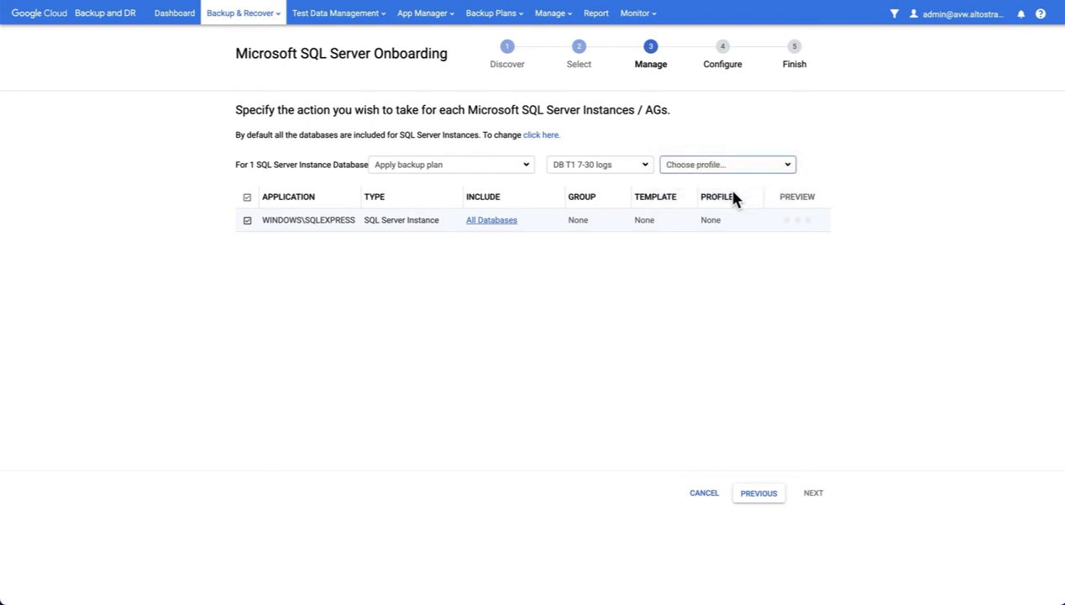
pyautogui.click(808, 166)
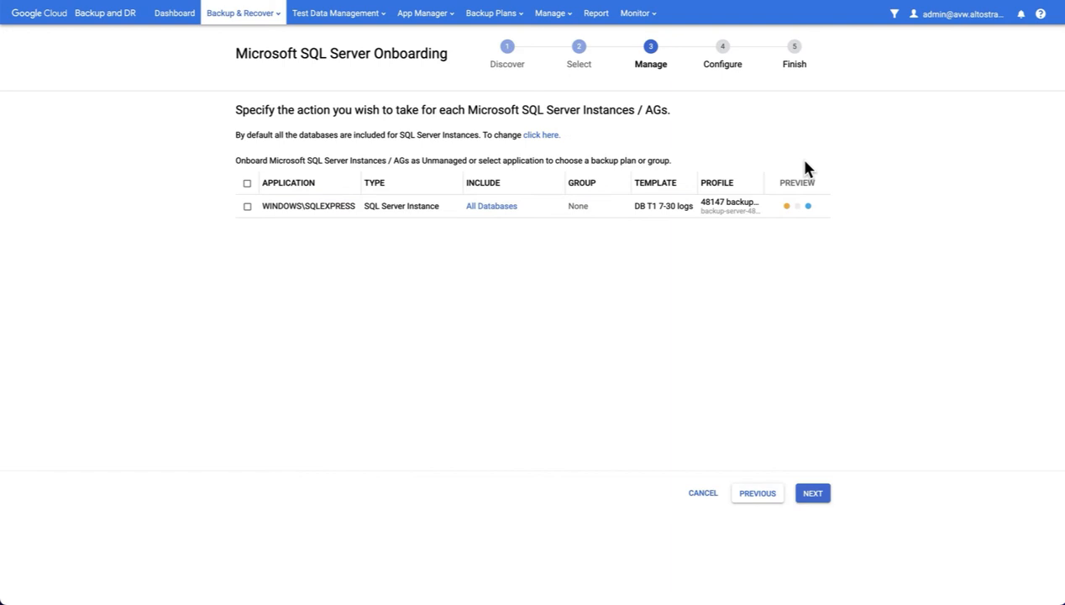
# Proceed through configure and summary, then confirm finishing the onboarding.
pyautogui.click(815, 493)
pyautogui.click(814, 494)
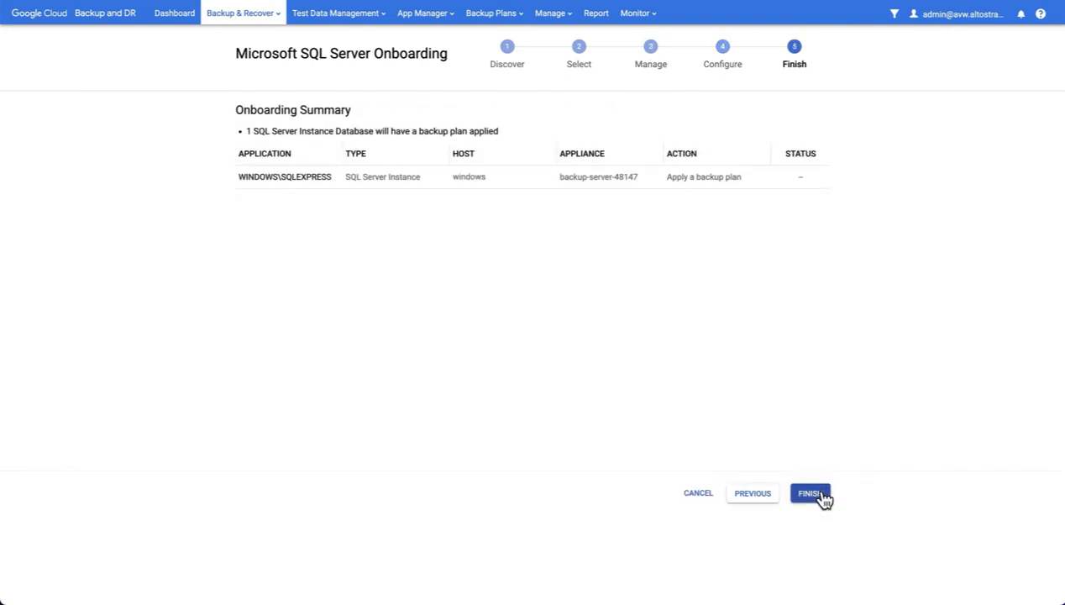
pyautogui.click(814, 494)
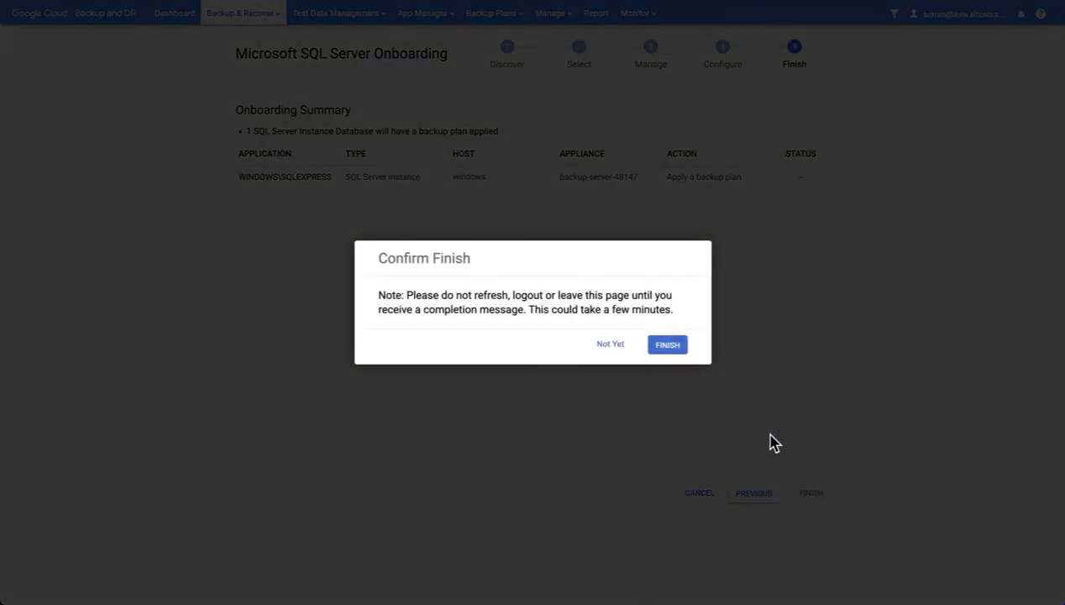
pyautogui.click(673, 348)
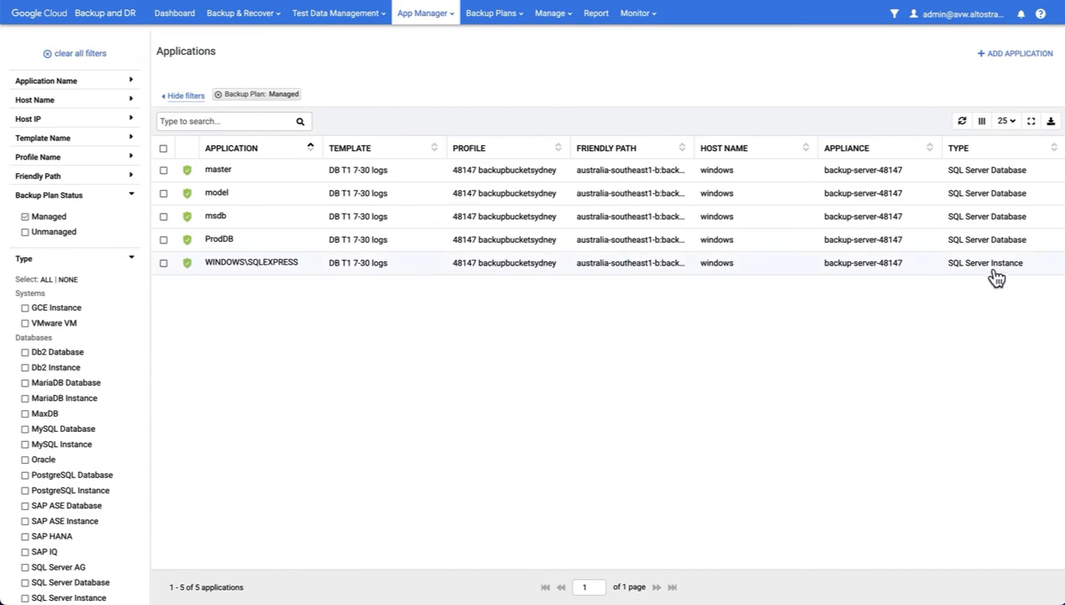
# Run an immediate DB+LOG snapshot of WINDOWS\SQLEXPRESS and view it under Monitor > Jobs.
pyautogui.rightClick(307, 271)
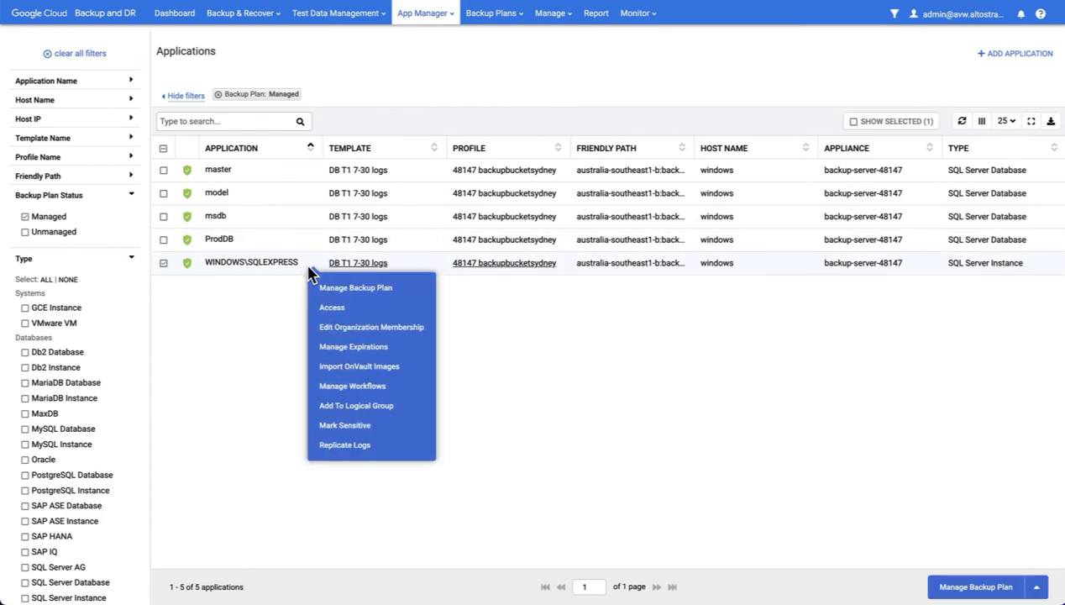
pyautogui.click(367, 291)
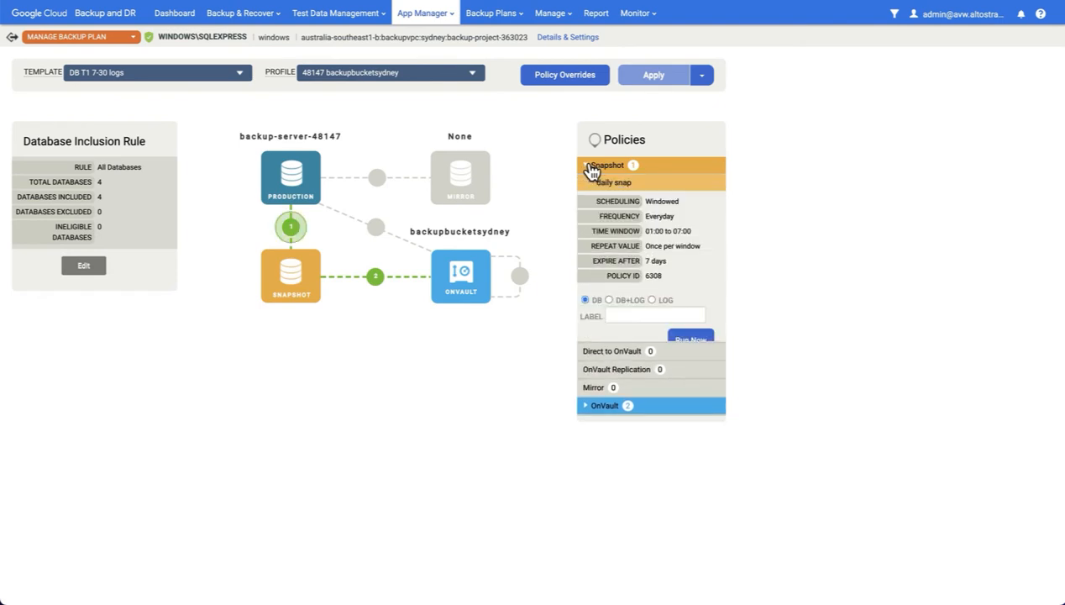
pyautogui.click(610, 301)
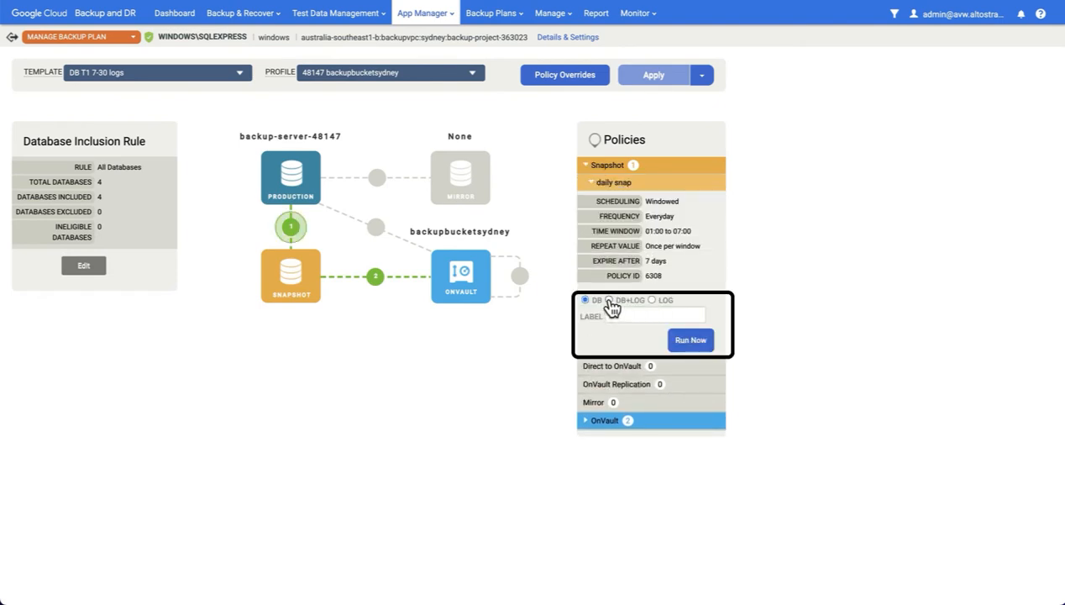
pyautogui.click(692, 342)
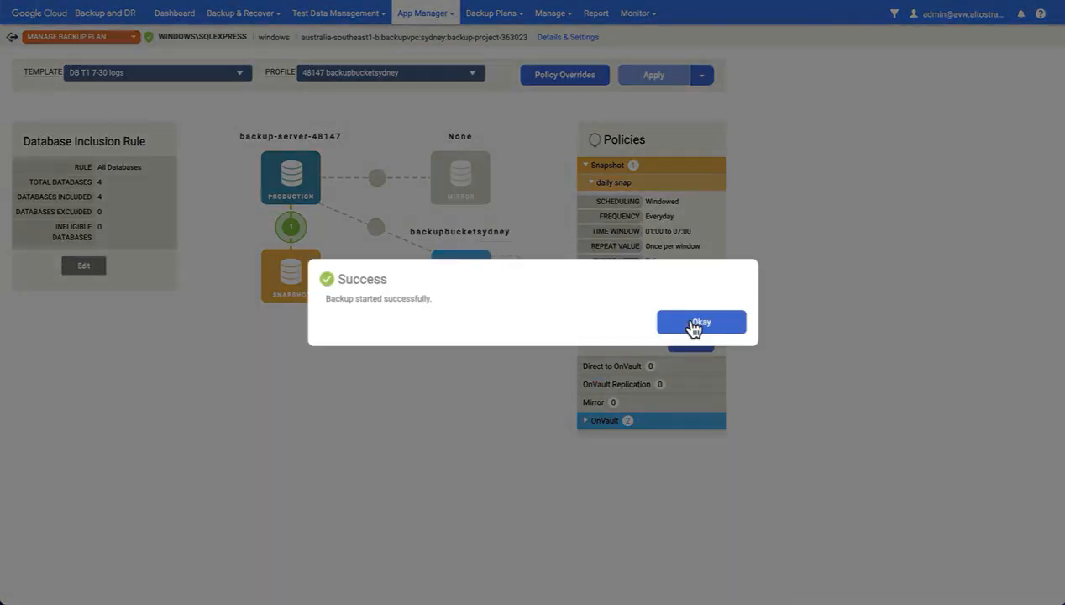
pyautogui.click(697, 322)
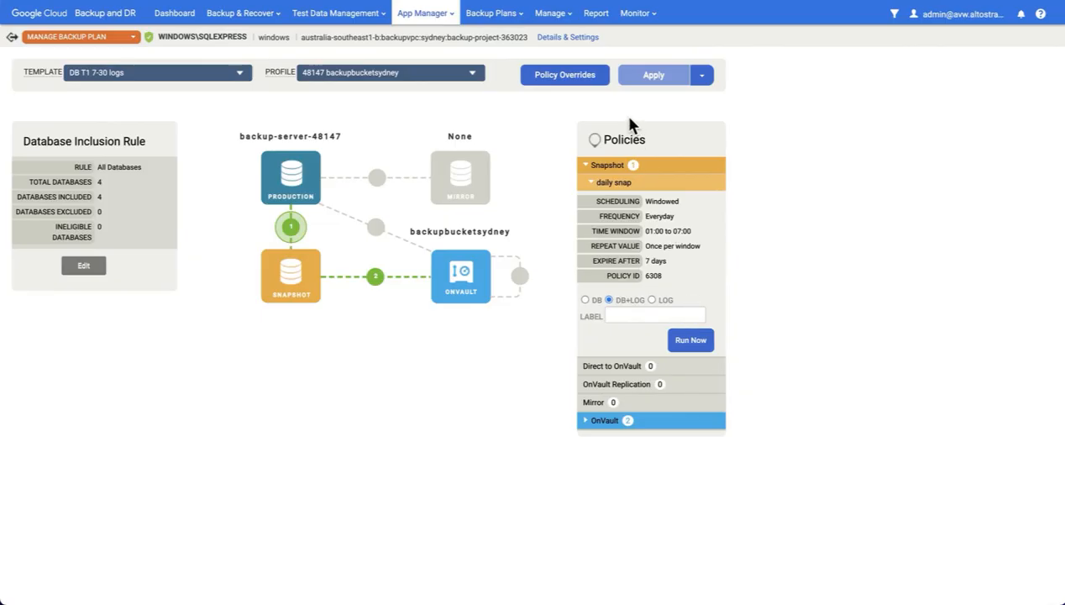
pyautogui.click(637, 35)
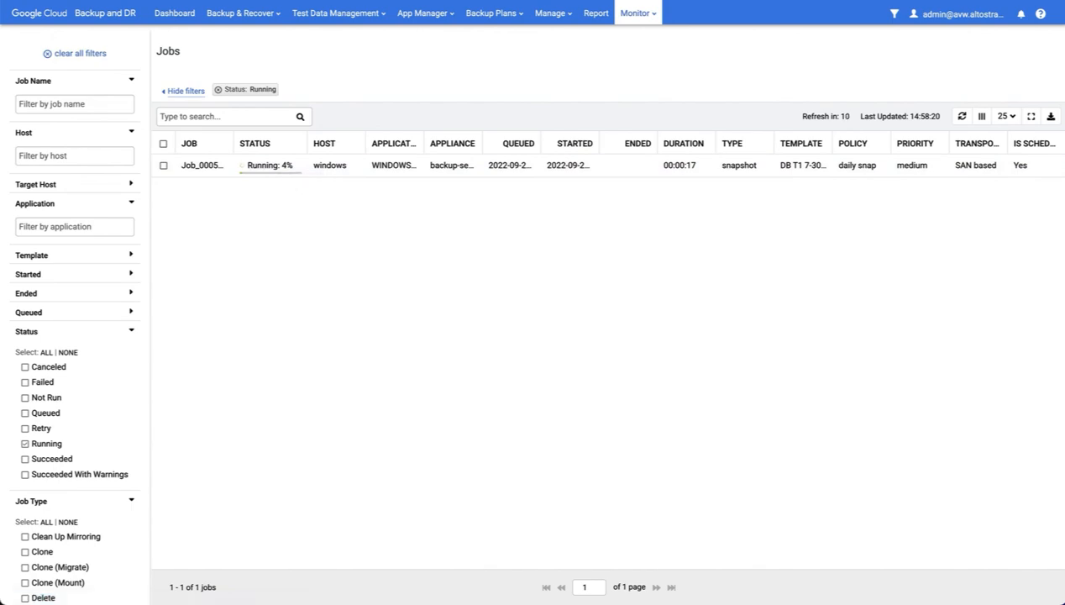
# Open the WINDOWS\SQLEXPRESS backup plan from Applications and edit its Database Inclusion Rule.
pyautogui.moveTo(443, 15)
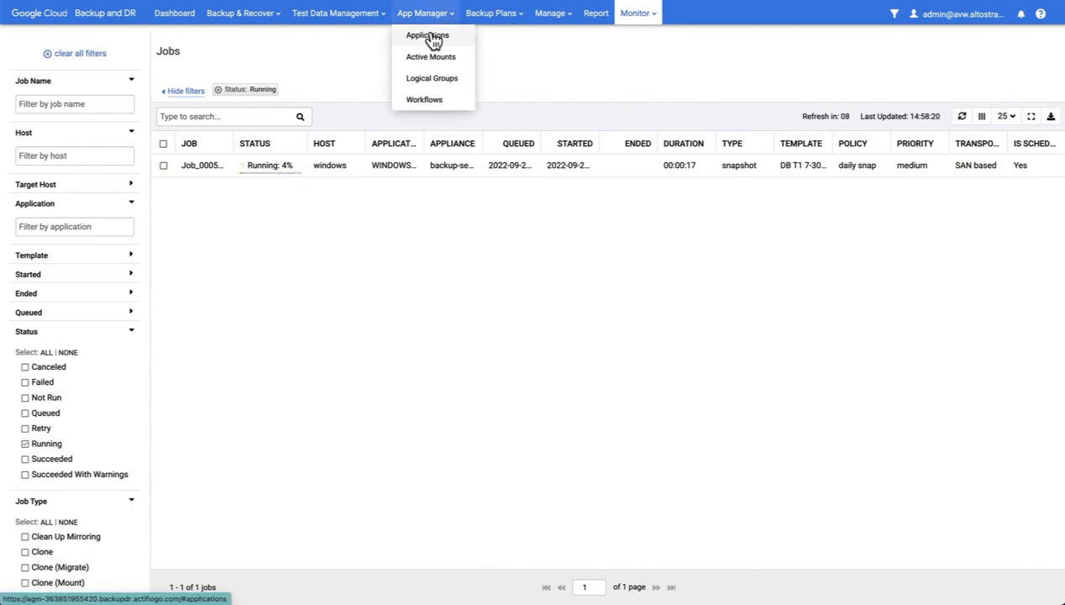
pyautogui.click(431, 38)
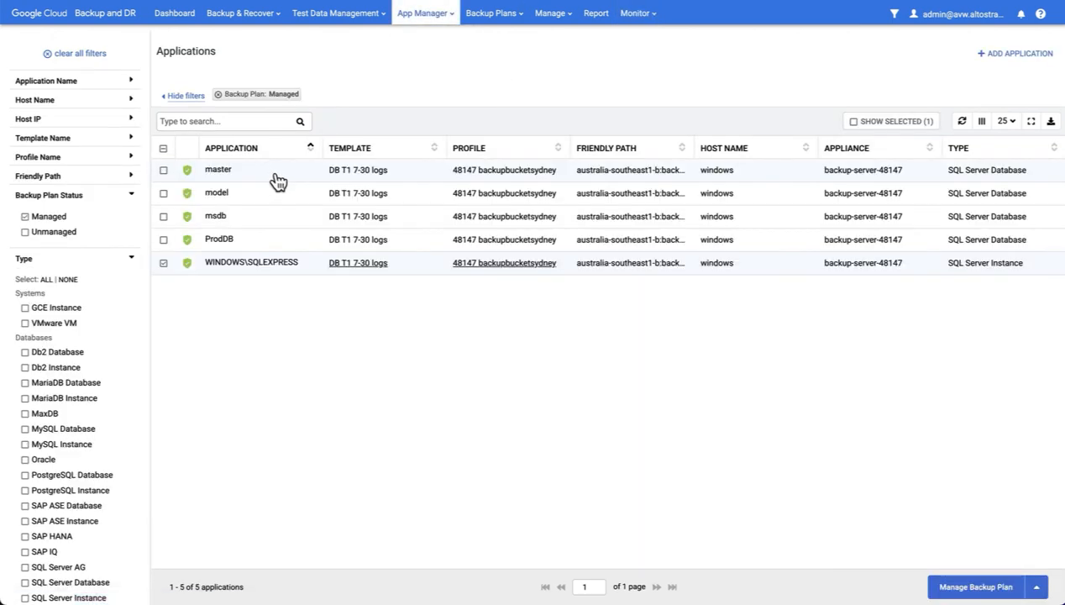
pyautogui.rightClick(312, 266)
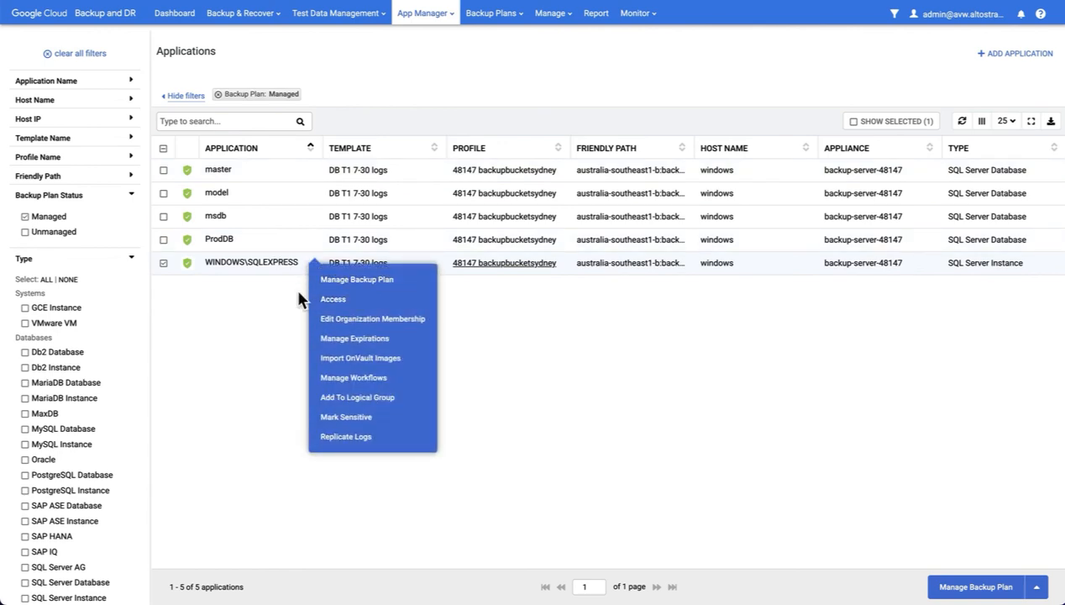
pyautogui.click(357, 282)
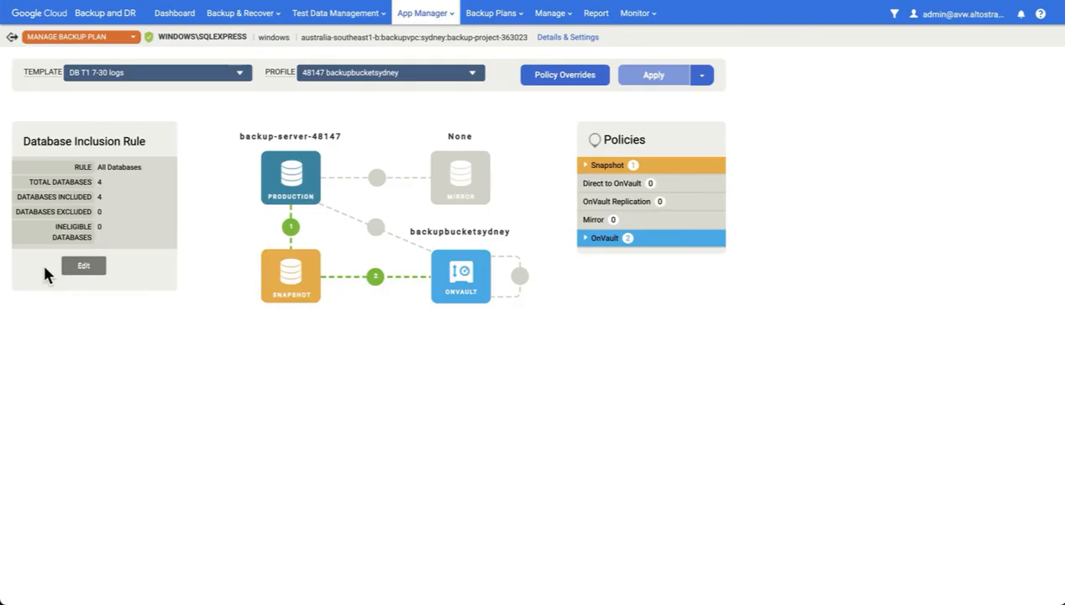
pyautogui.click(84, 266)
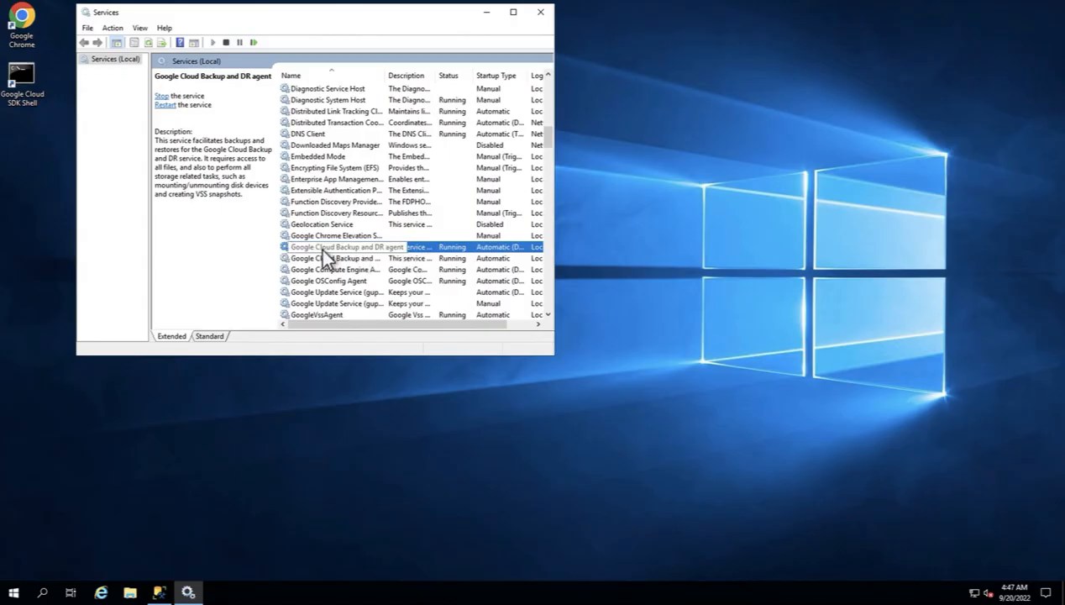
pyautogui.rightClick(351, 248)
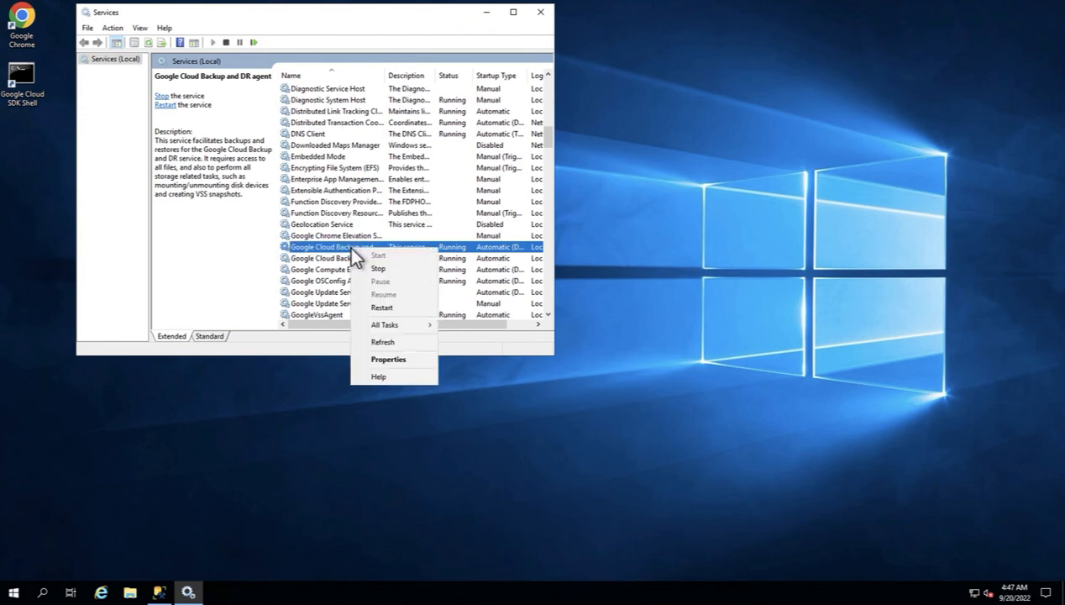
pyautogui.click(397, 360)
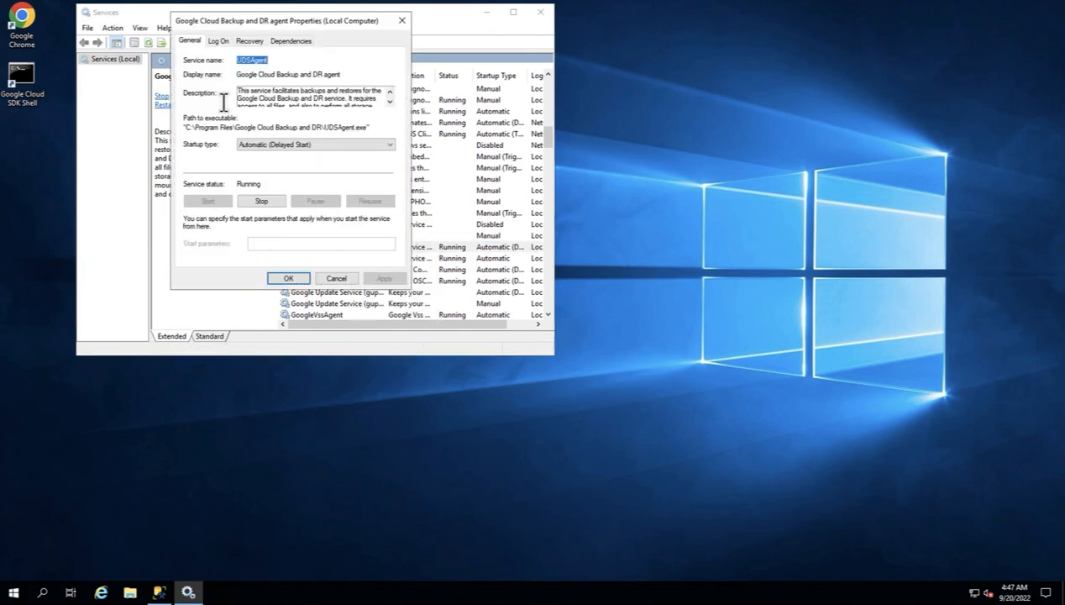
pyautogui.click(220, 40)
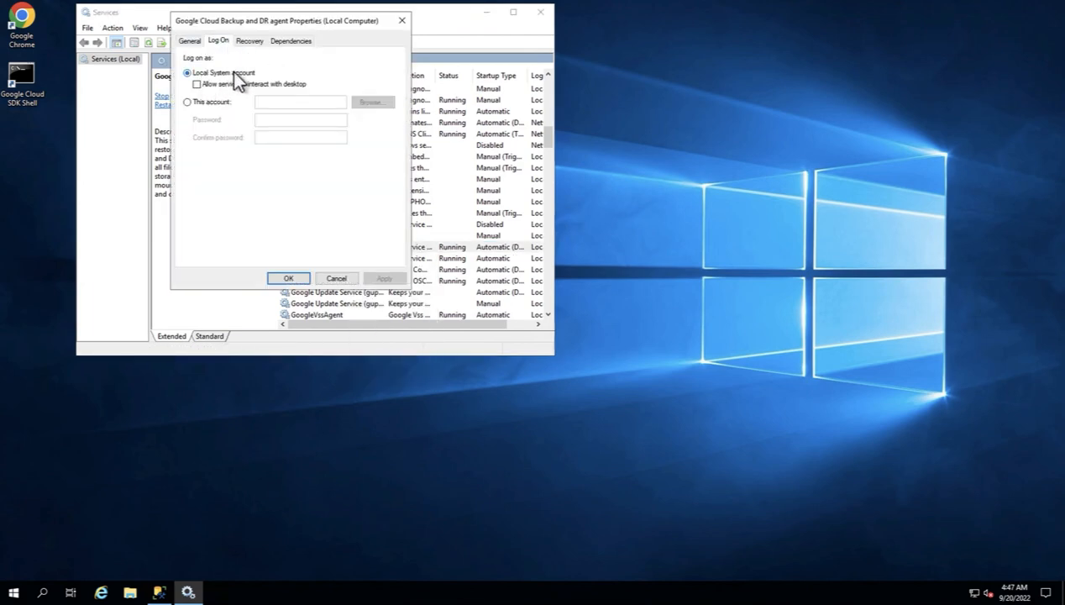
pyautogui.click(336, 278)
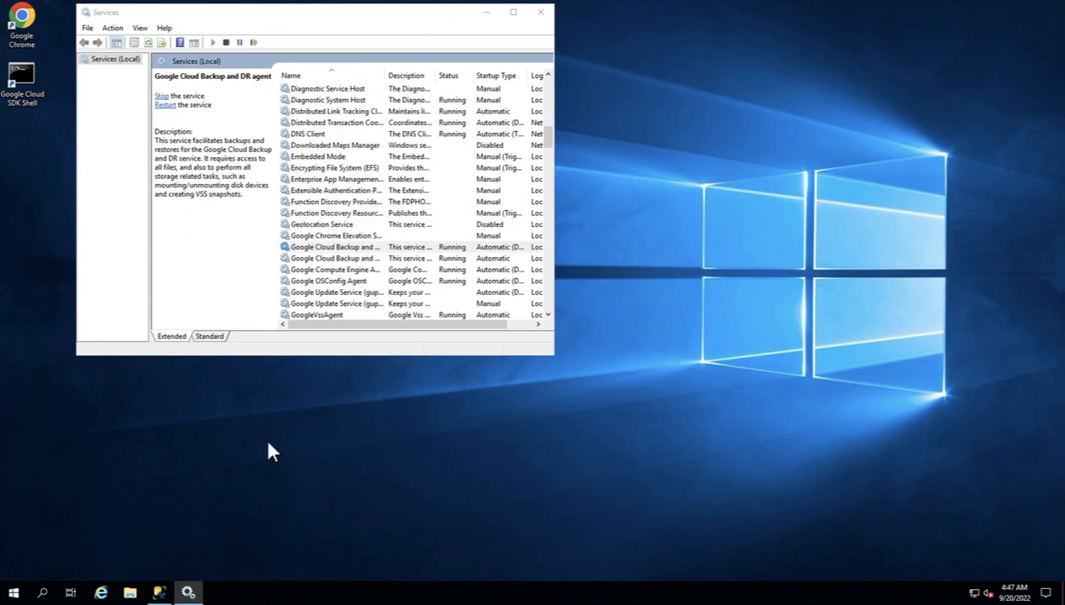
# In SSMS, verify the NT AUTHORITY\SYSTEM login's Server Roles include sysadmin, then close with OK.
pyautogui.click(159, 593)
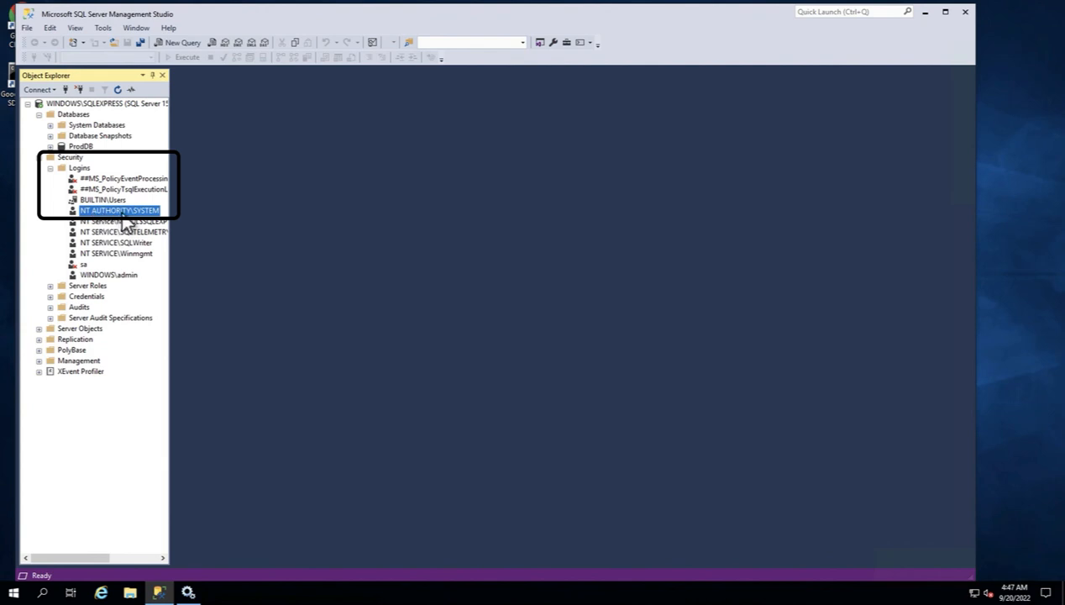
pyautogui.rightClick(120, 213)
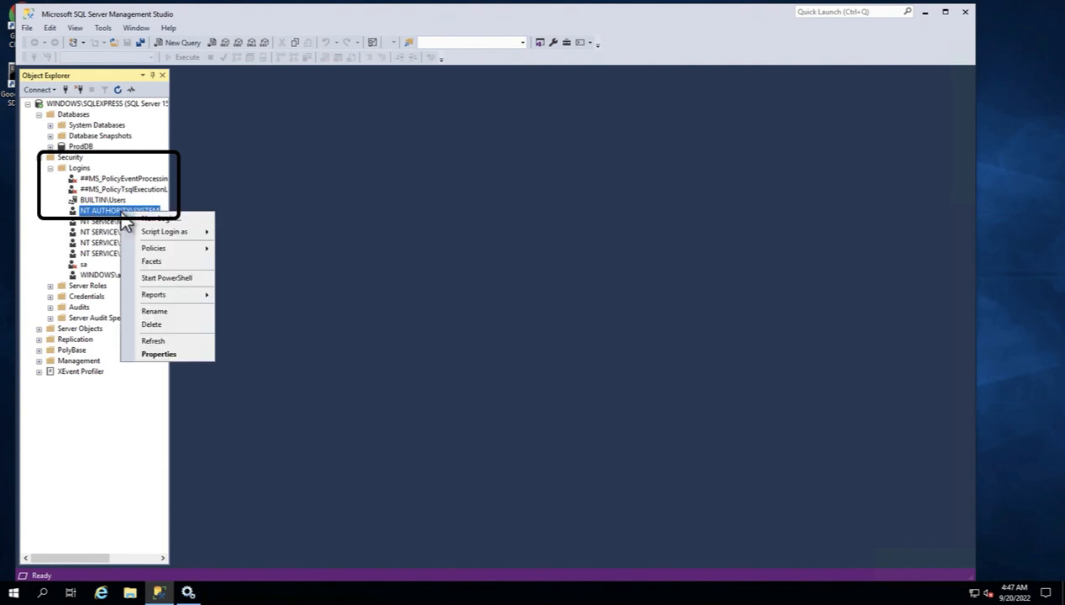
pyautogui.click(176, 354)
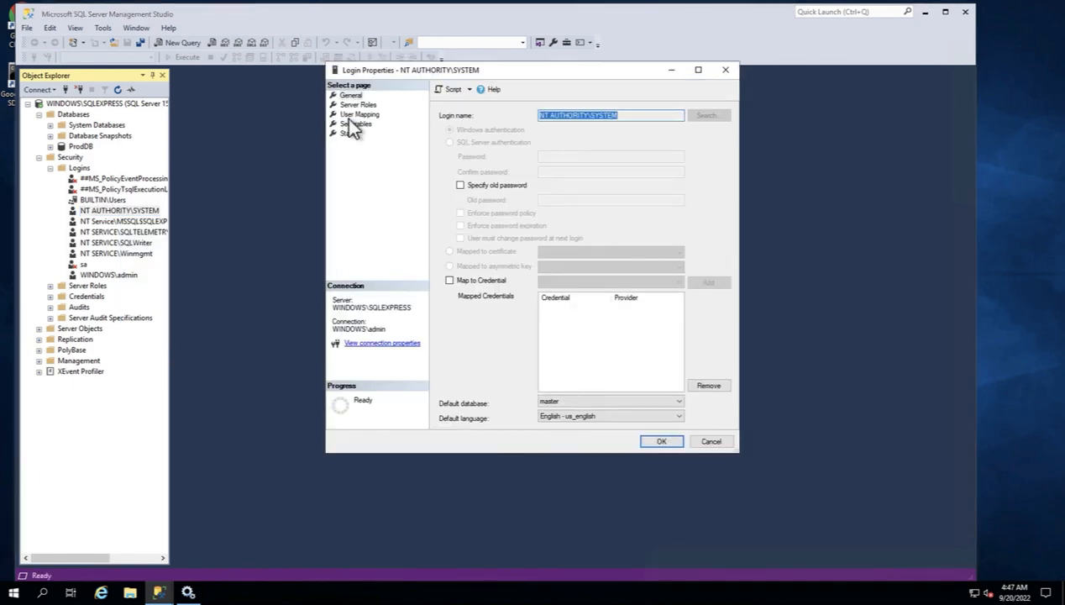
pyautogui.click(358, 104)
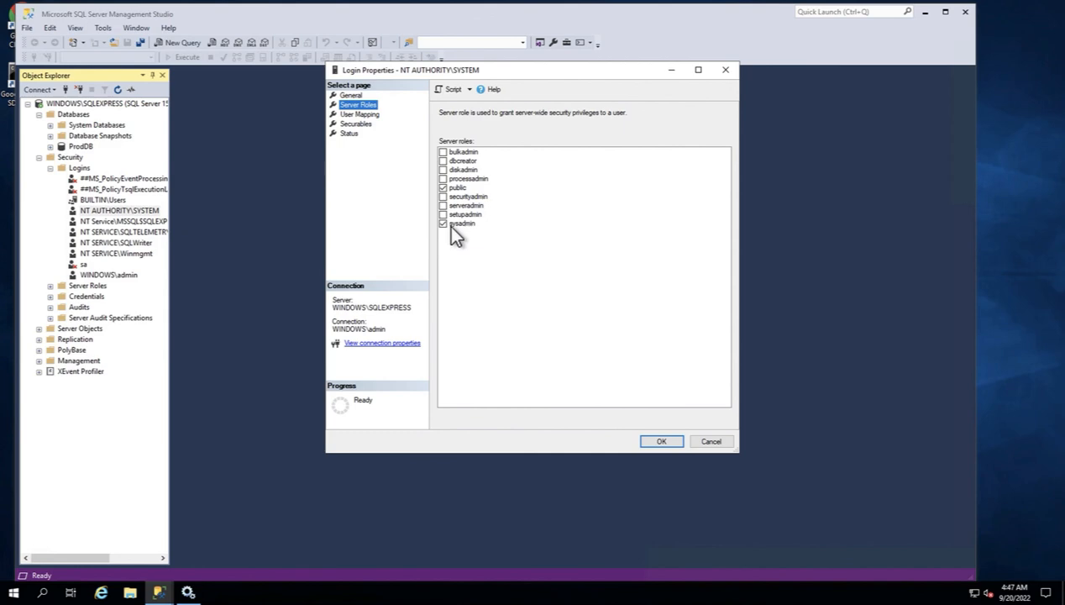
pyautogui.click(662, 440)
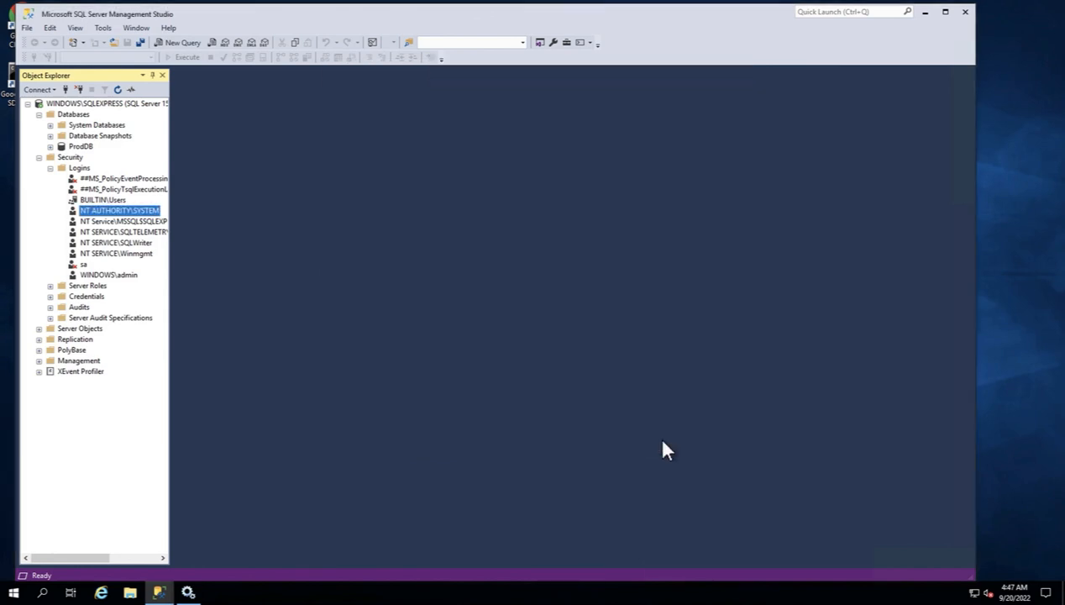